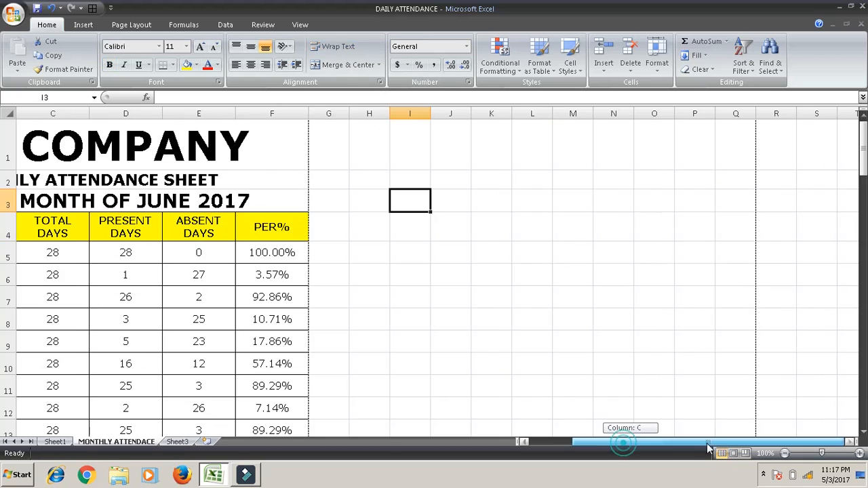
- Turn on header and footer editing for the MONTHLY ATTENDACE sheet and show the header area of the first page
{"action": "left_click", "coordinate": [520, 199]}
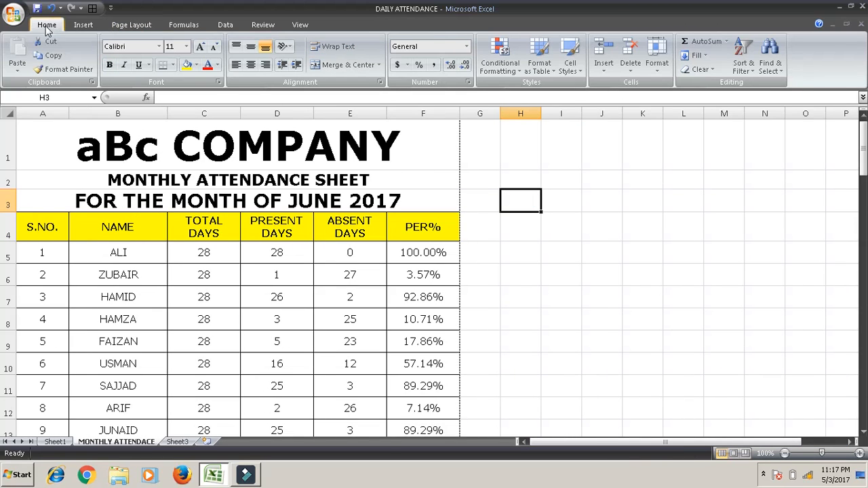
{"action": "left_click", "coordinate": [72, 27]}
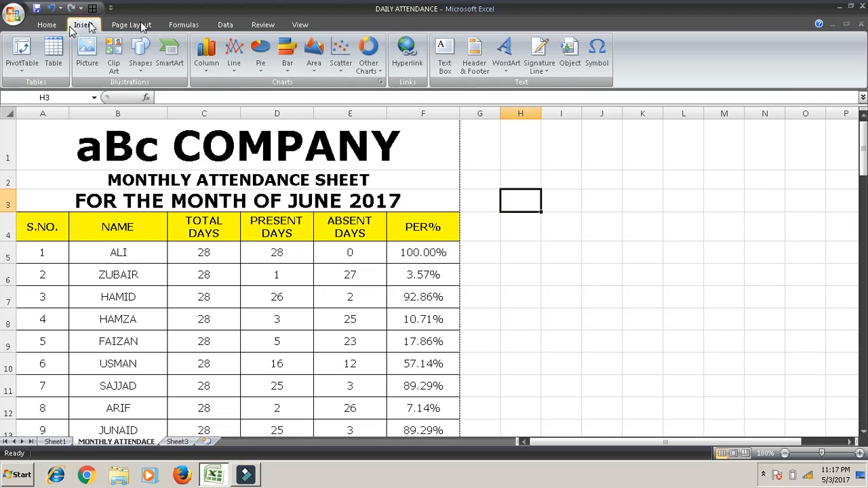
{"action": "left_click", "coordinate": [601, 158]}
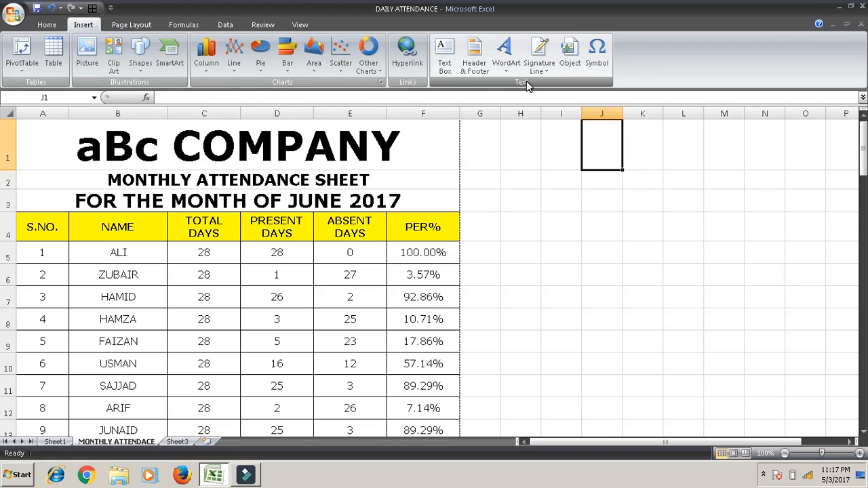
{"action": "left_click", "coordinate": [480, 66]}
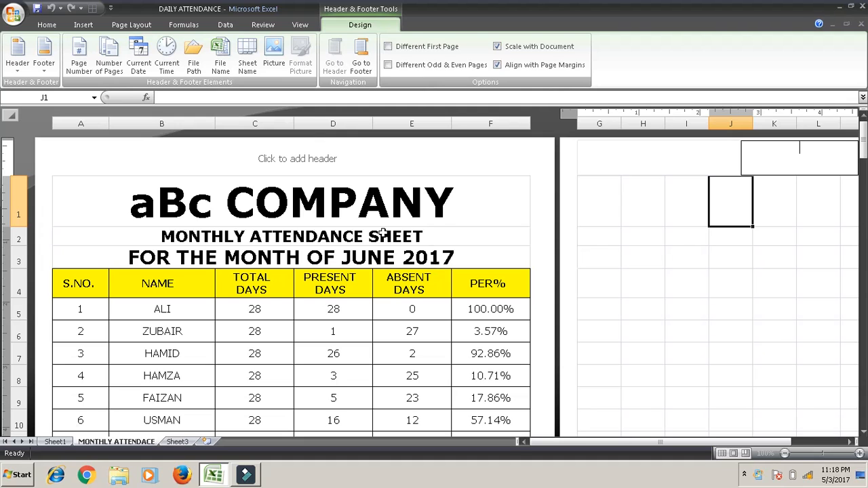
{"action": "left_click", "coordinate": [440, 237]}
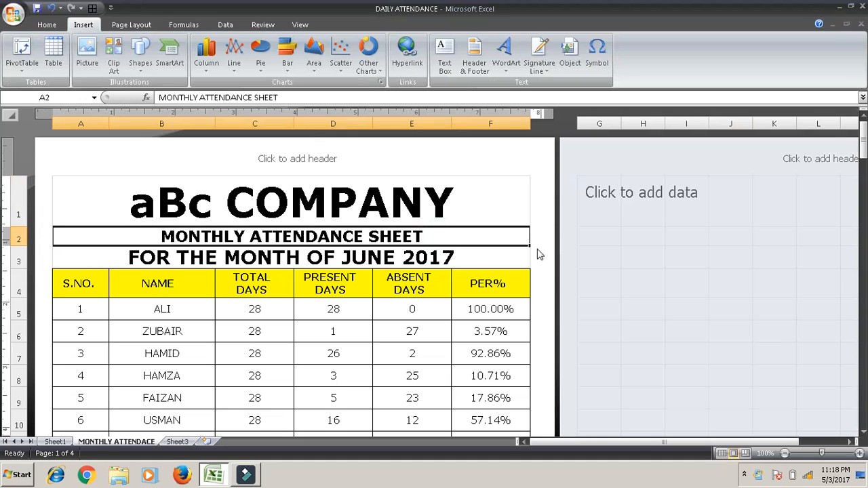
{"action": "left_click", "coordinate": [859, 454]}
{"action": "left_click", "coordinate": [858, 453]}
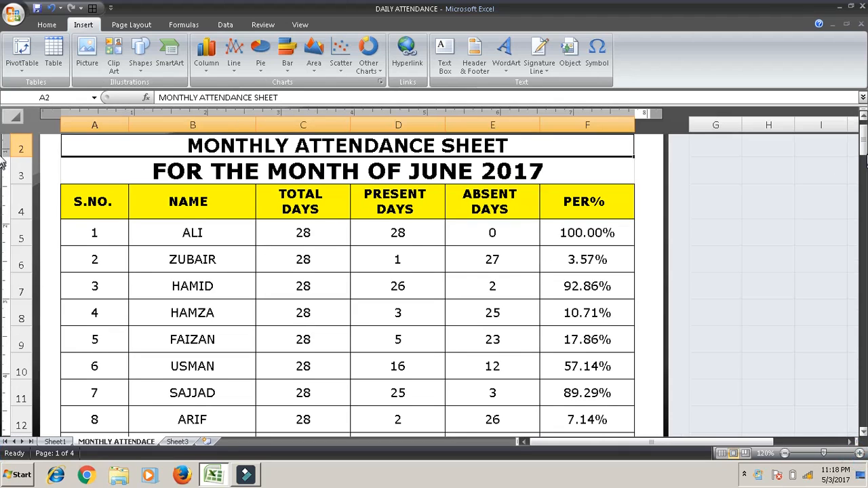
{"action": "left_click_drag", "start_coordinate": [864, 152], "coordinate": [863, 144]}
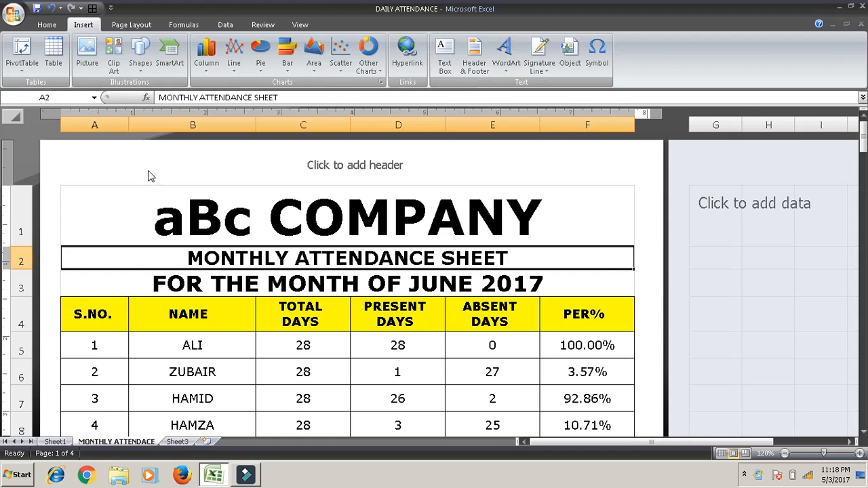
- Insert the automatic page number in the left section of the page header
{"action": "left_click", "coordinate": [178, 153]}
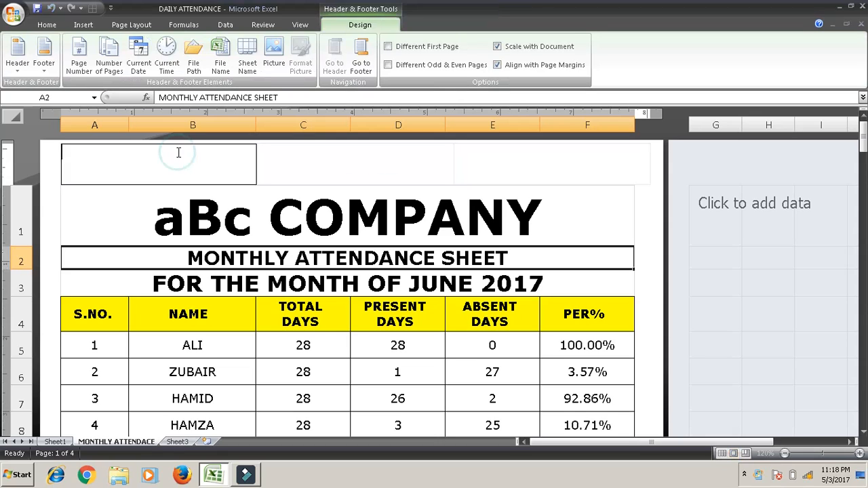
{"action": "left_click", "coordinate": [305, 166]}
{"action": "left_click", "coordinate": [503, 162]}
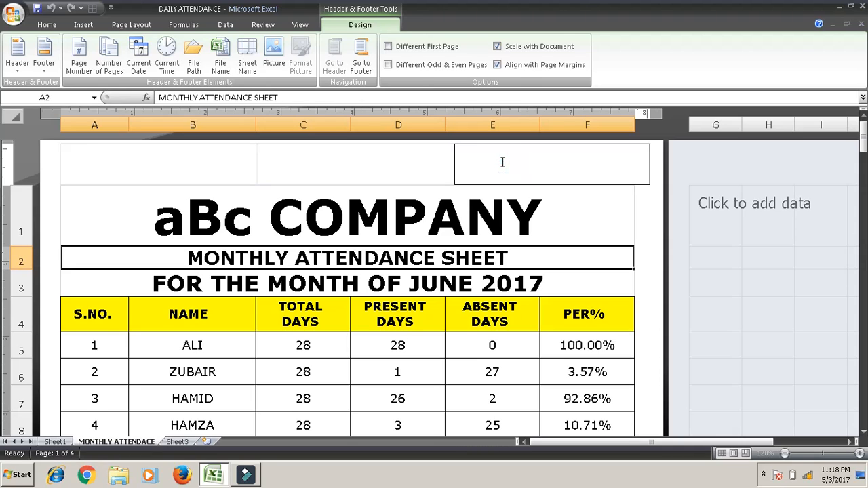
{"action": "left_click", "coordinate": [198, 154]}
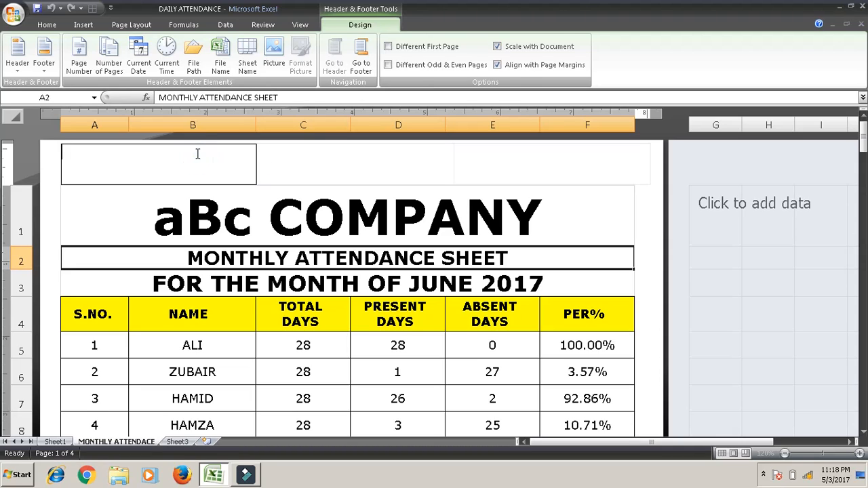
{"action": "left_click", "coordinate": [80, 63]}
{"action": "left_click", "coordinate": [336, 234]}
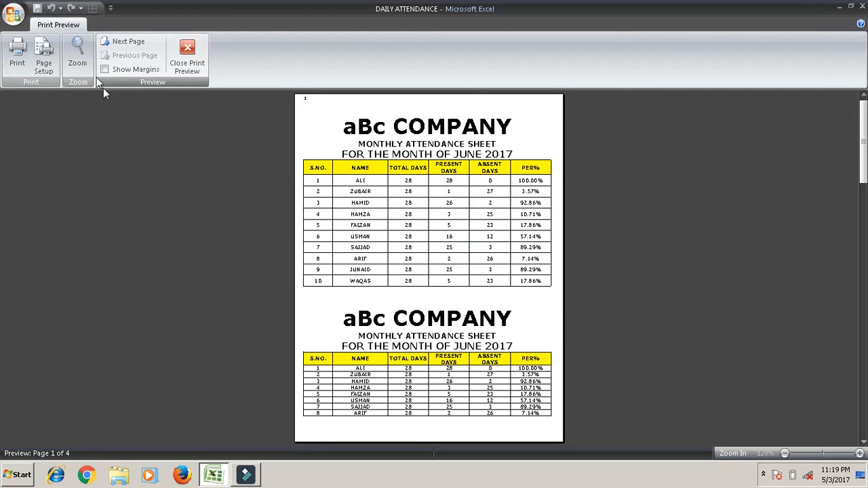
- Examine the header's page number on each page of the enlarged print preview, from the first to the last, and close the preview
{"action": "left_click", "coordinate": [85, 42]}
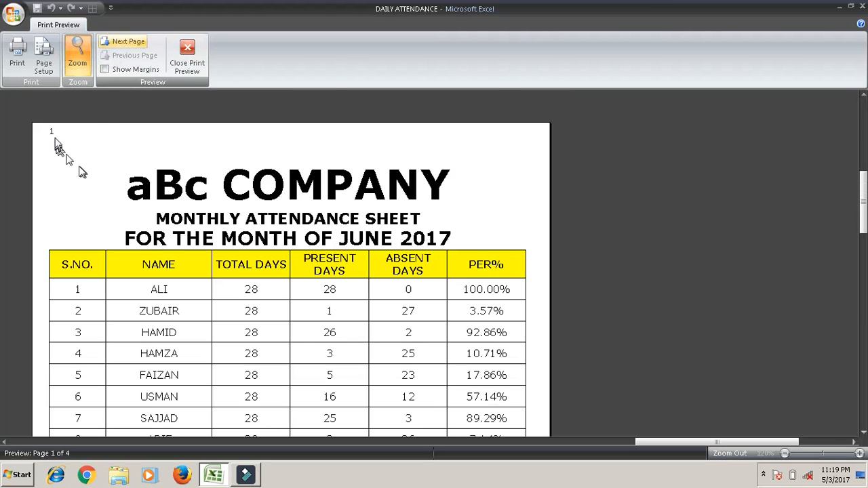
{"action": "left_click", "coordinate": [129, 42]}
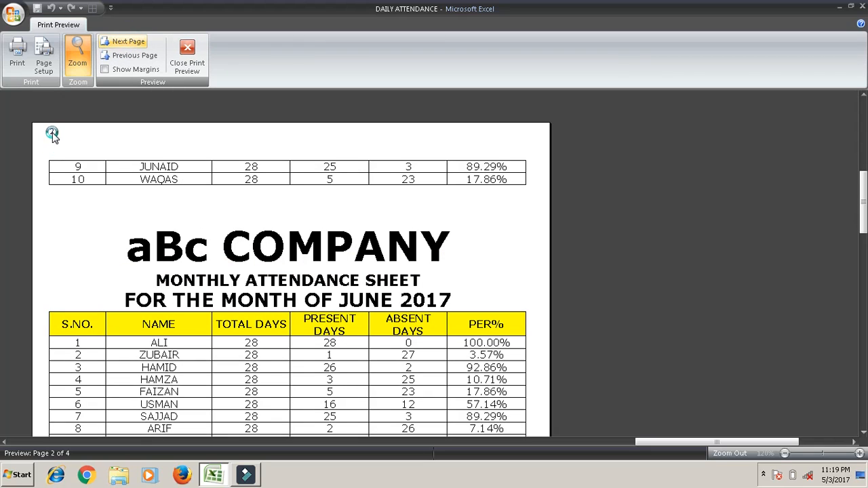
{"action": "left_click", "coordinate": [128, 43]}
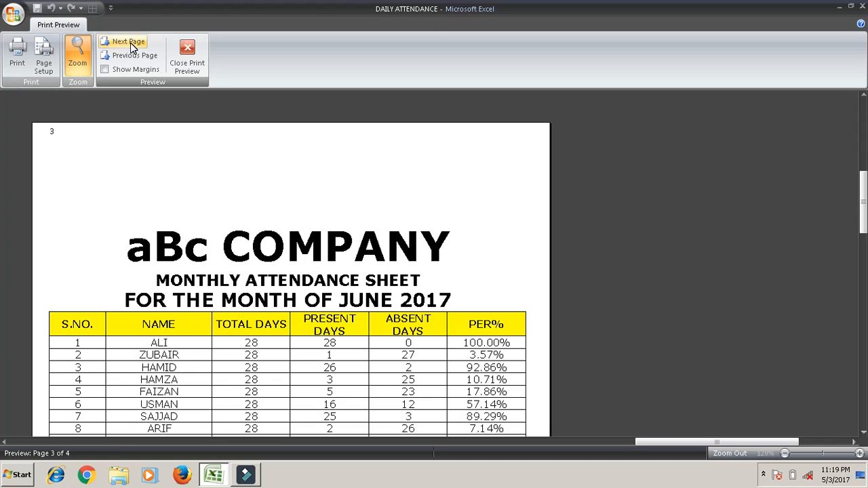
{"action": "left_click", "coordinate": [131, 43]}
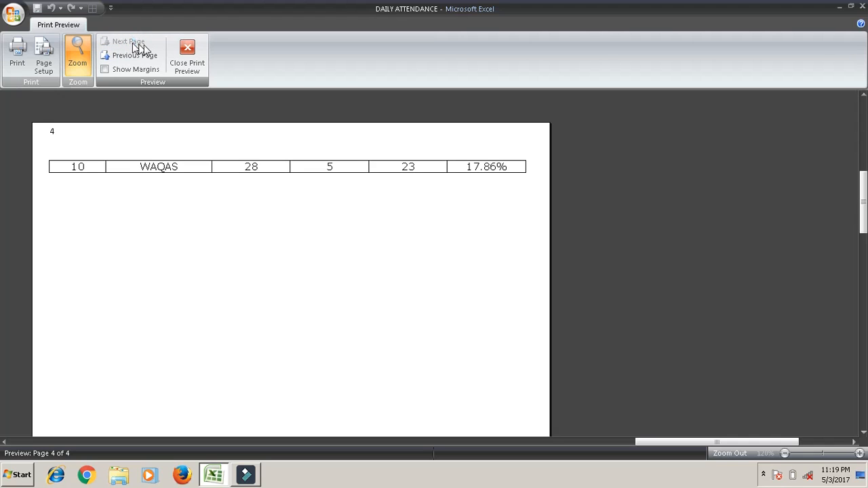
{"action": "left_click", "coordinate": [194, 54]}
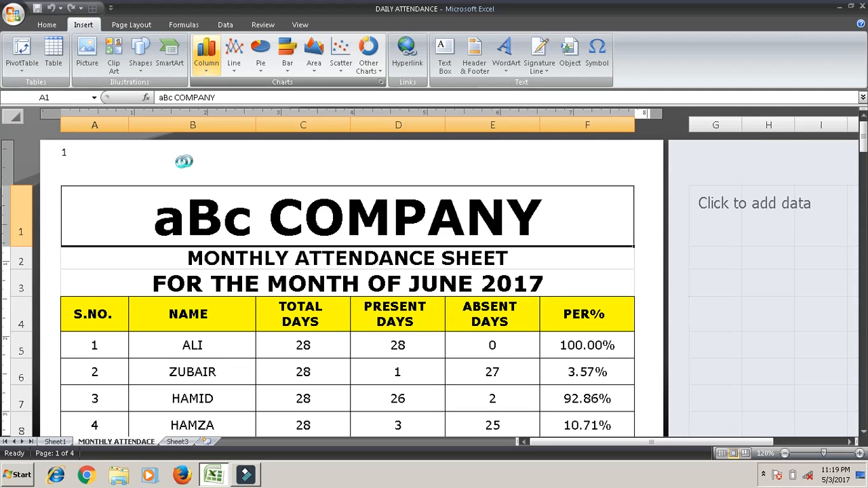
- Insert the total number of pages in the center header section and check it in the print preview
{"action": "left_click", "coordinate": [326, 163]}
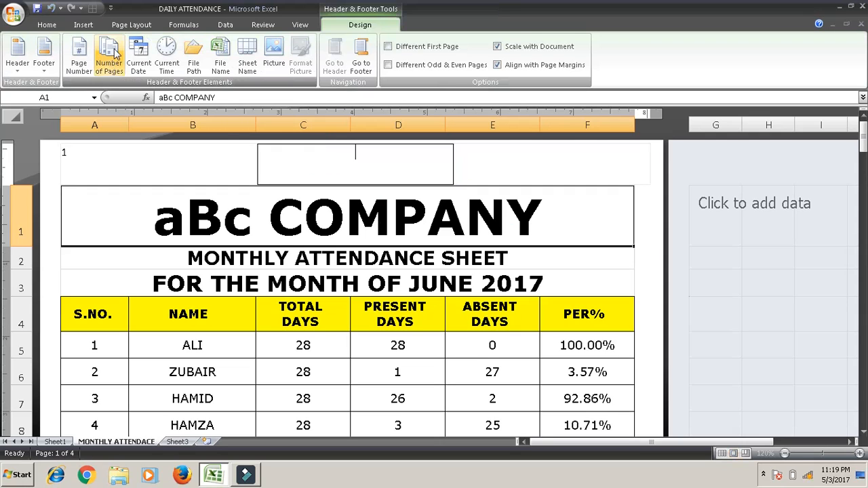
{"action": "left_click", "coordinate": [118, 68]}
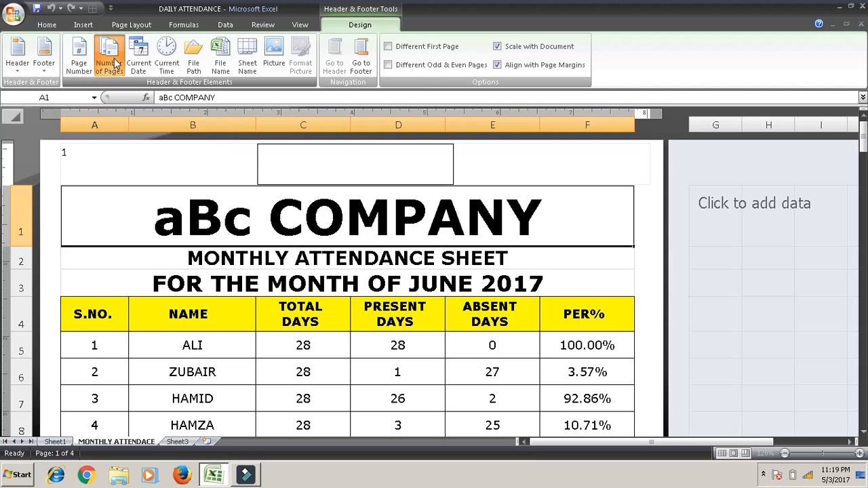
{"action": "left_click", "coordinate": [562, 271]}
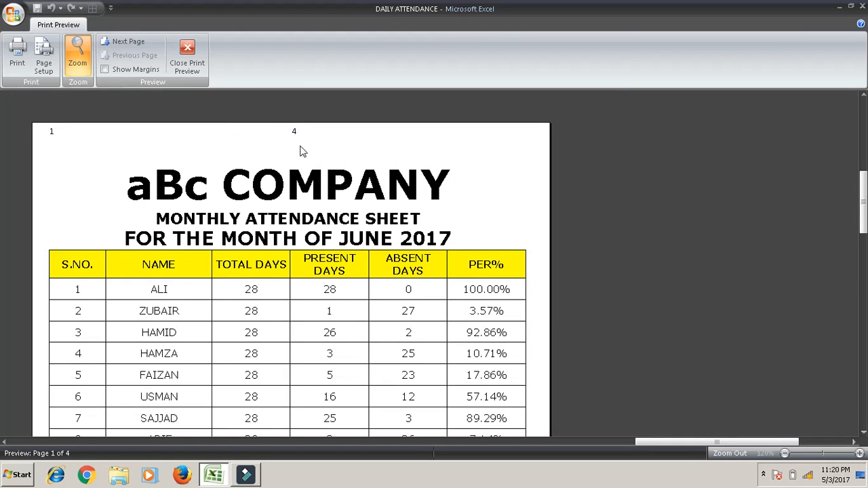
{"action": "left_click", "coordinate": [195, 52]}
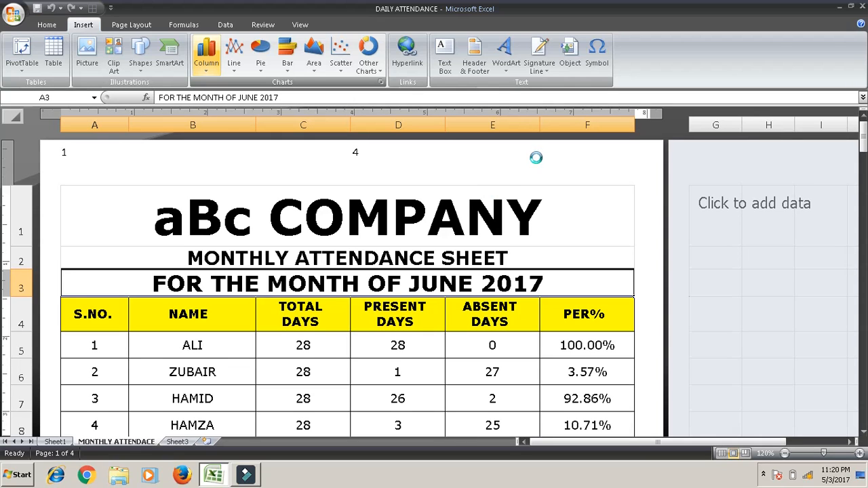
- Insert the current date in the right header section, with the current time on a second line below it
{"action": "left_click", "coordinate": [568, 170]}
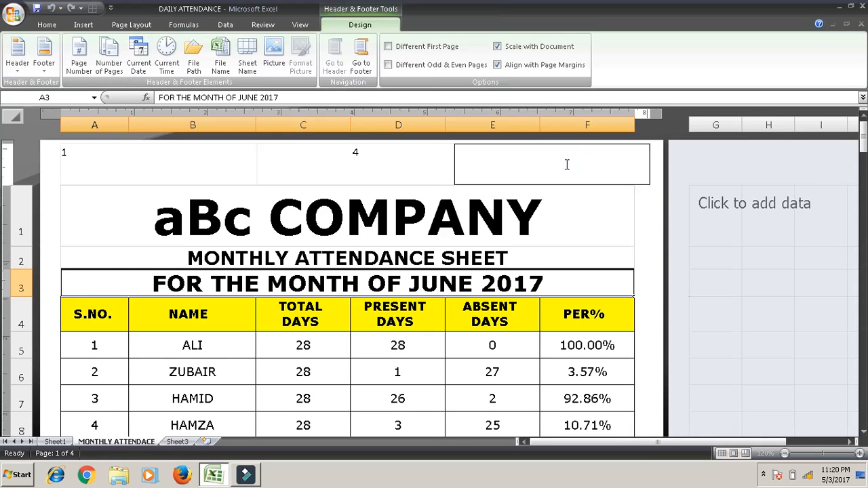
{"action": "left_click", "coordinate": [138, 64]}
{"action": "left_click", "coordinate": [587, 251]}
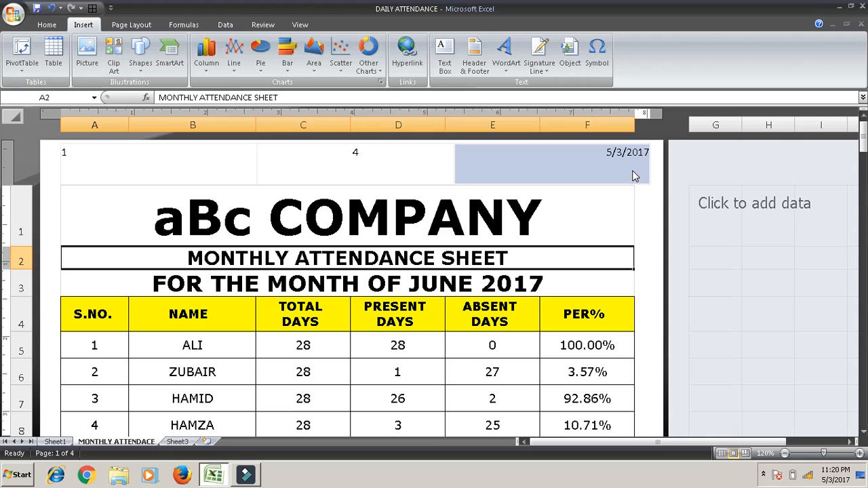
{"action": "left_click", "coordinate": [589, 165]}
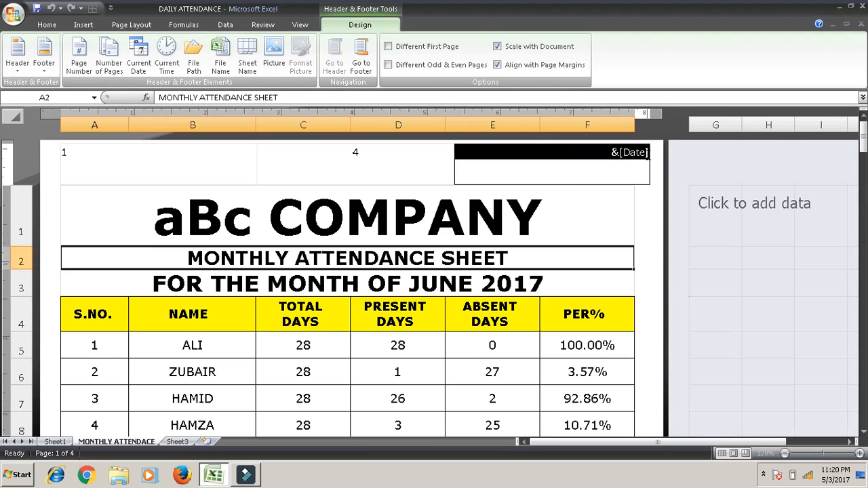
{"action": "left_click", "coordinate": [649, 152]}
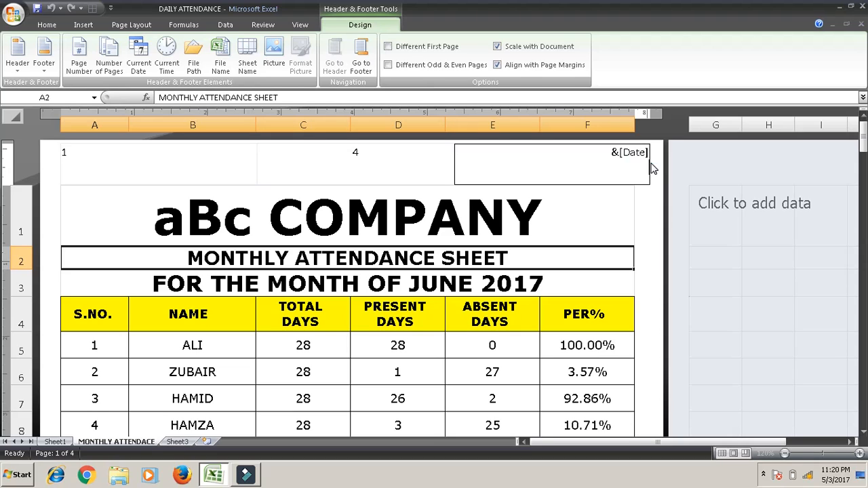
{"action": "left_click", "coordinate": [161, 62]}
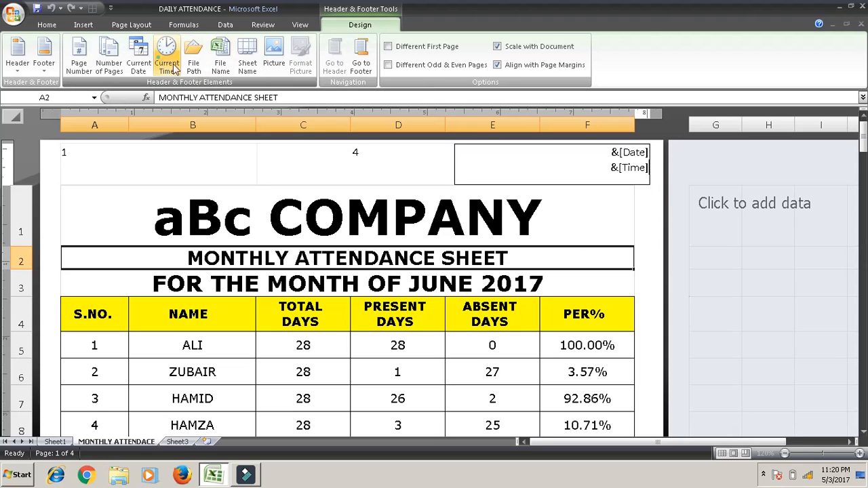
{"action": "left_click", "coordinate": [579, 212]}
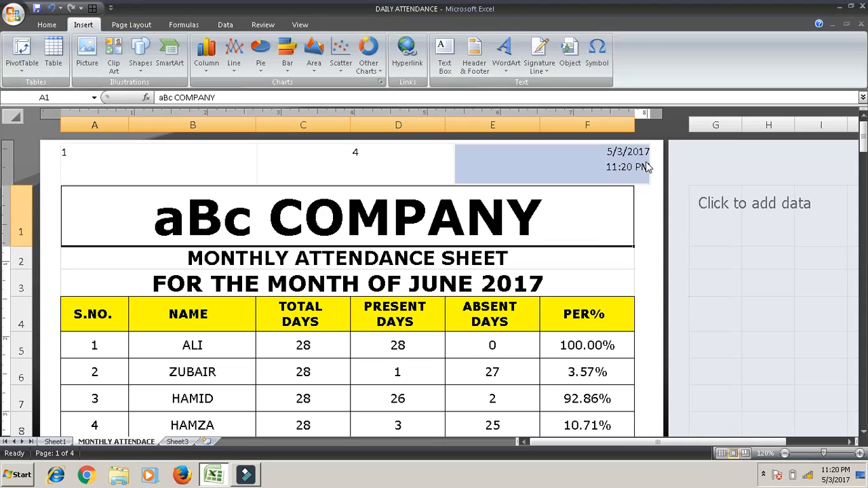
- Replace the page count in the center header section with the workbook's file path
{"action": "left_click", "coordinate": [858, 454]}
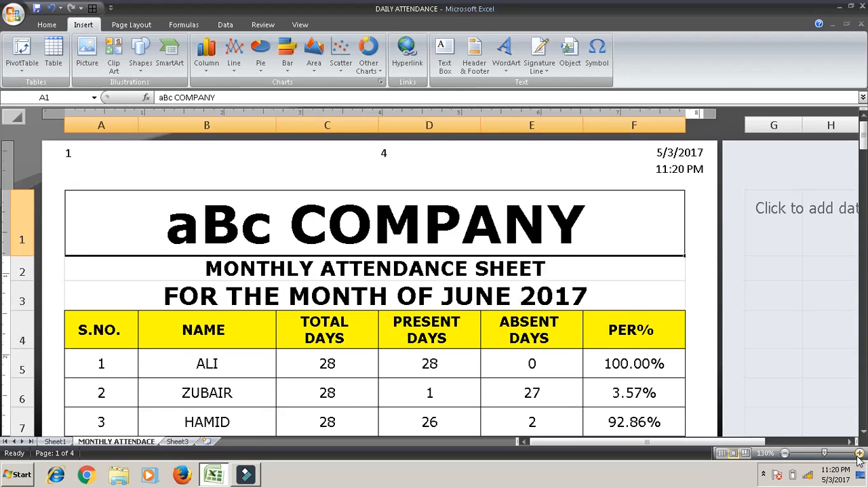
{"action": "left_click", "coordinate": [858, 454]}
{"action": "left_click", "coordinate": [406, 160]}
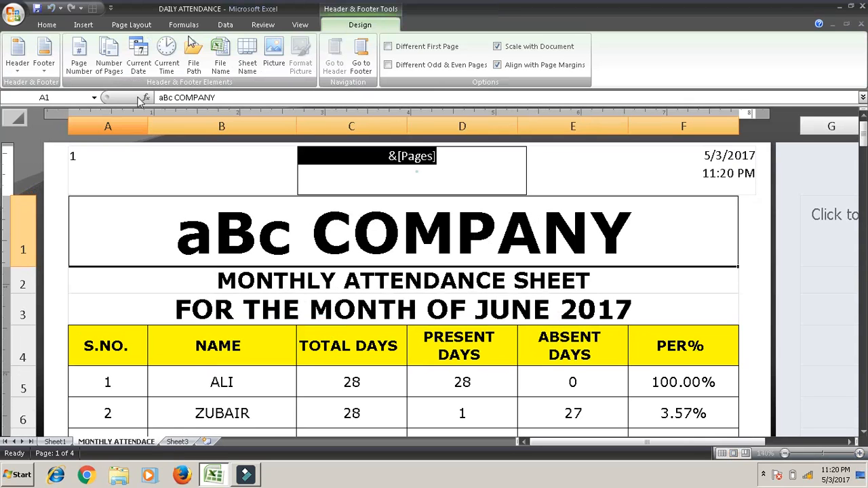
{"action": "left_click", "coordinate": [193, 65]}
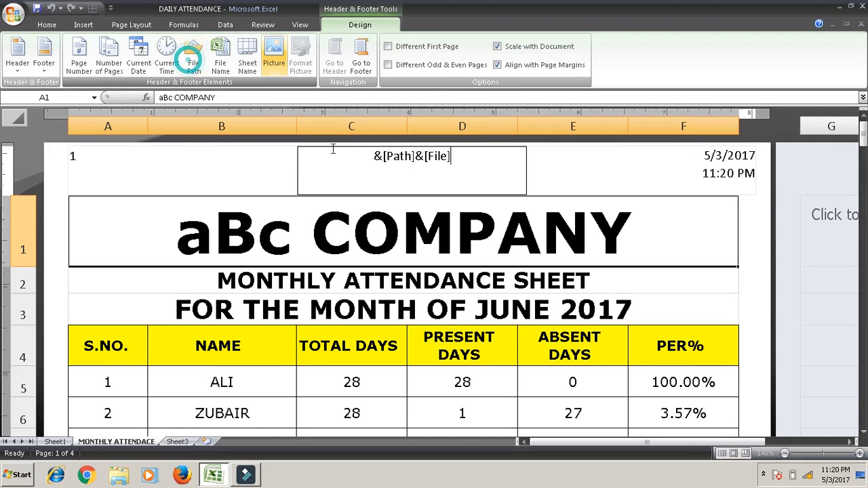
{"action": "left_click", "coordinate": [423, 213]}
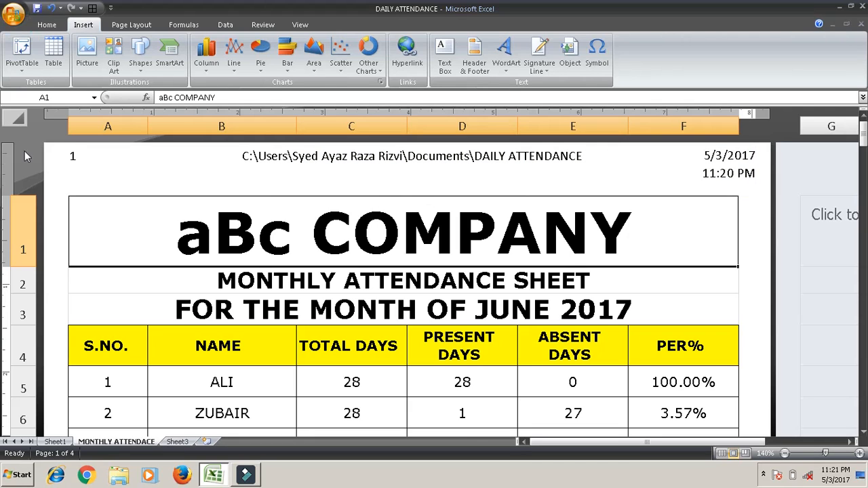
- Examine the page number, file path, date and time in the header on the first three print preview pages, and close the preview
{"action": "left_click", "coordinate": [173, 135]}
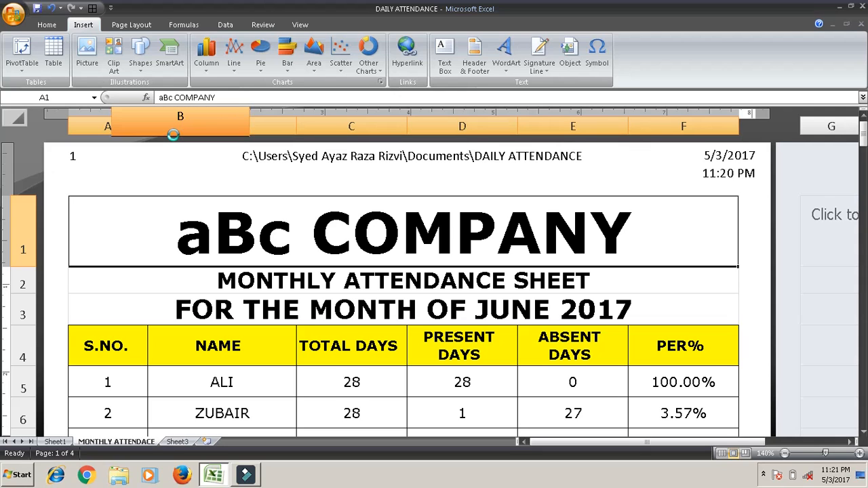
{"action": "key", "text": "ctrl+F2"}
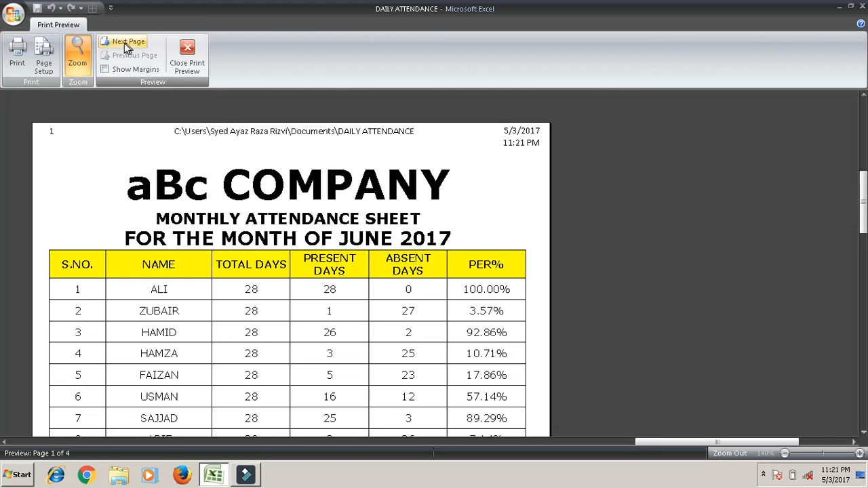
{"action": "left_click", "coordinate": [123, 43]}
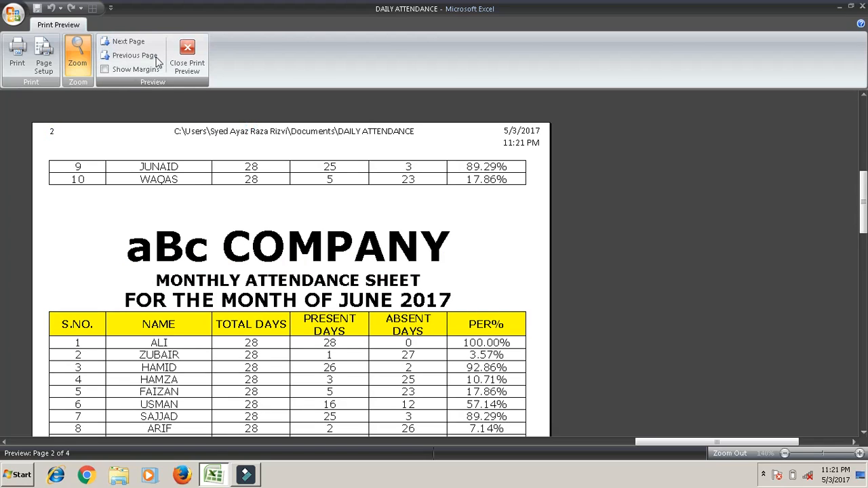
{"action": "left_click", "coordinate": [134, 42]}
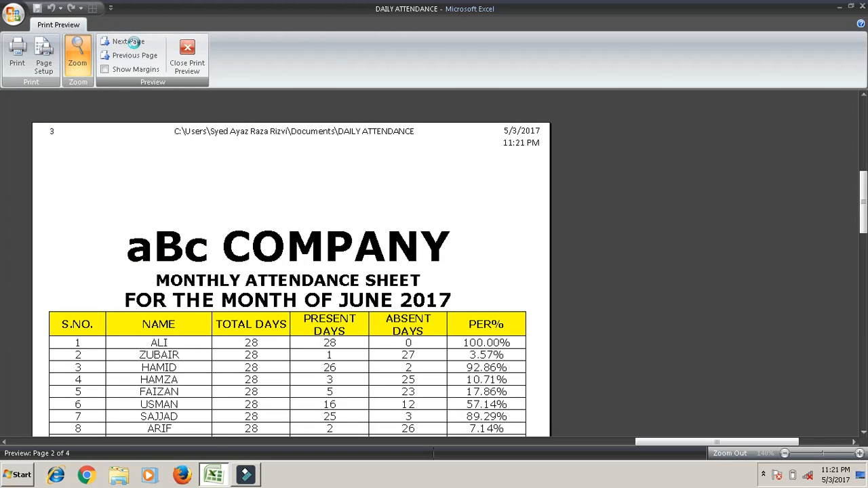
{"action": "left_click", "coordinate": [195, 52]}
{"action": "left_click", "coordinate": [195, 52]}
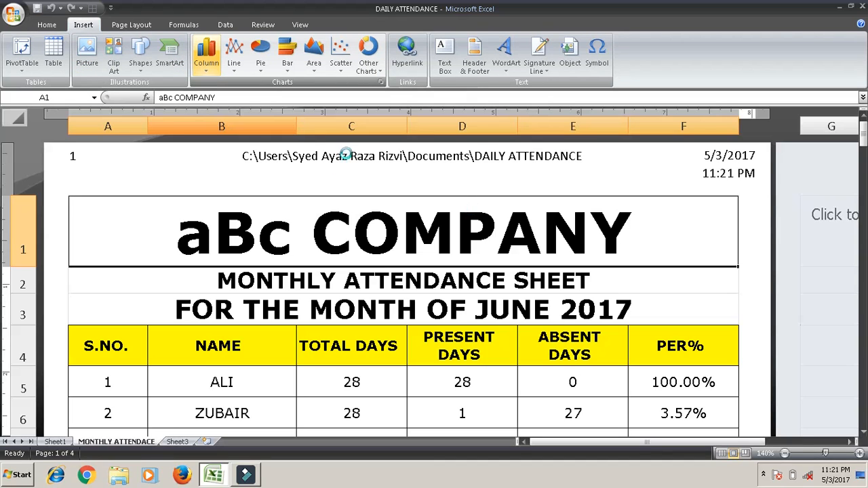
- Clear the file path, the date and time, and the page number from the center, right and left header sections
{"action": "left_click", "coordinate": [448, 161]}
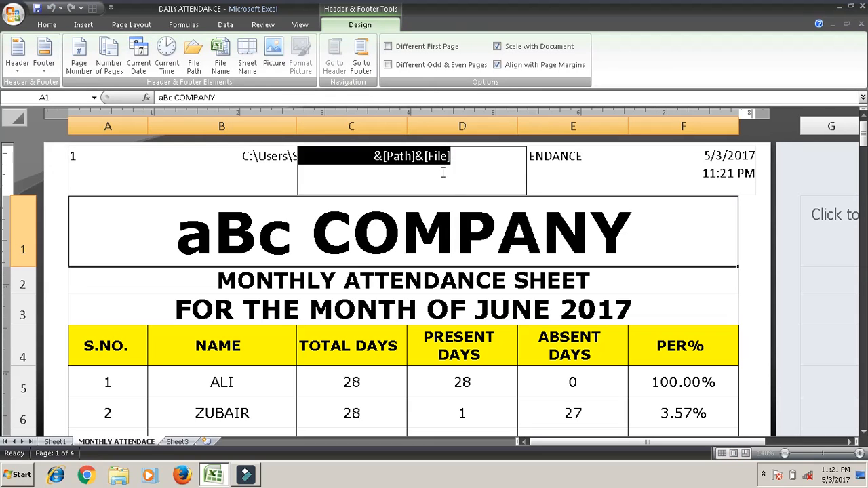
{"action": "key", "text": "Delete"}
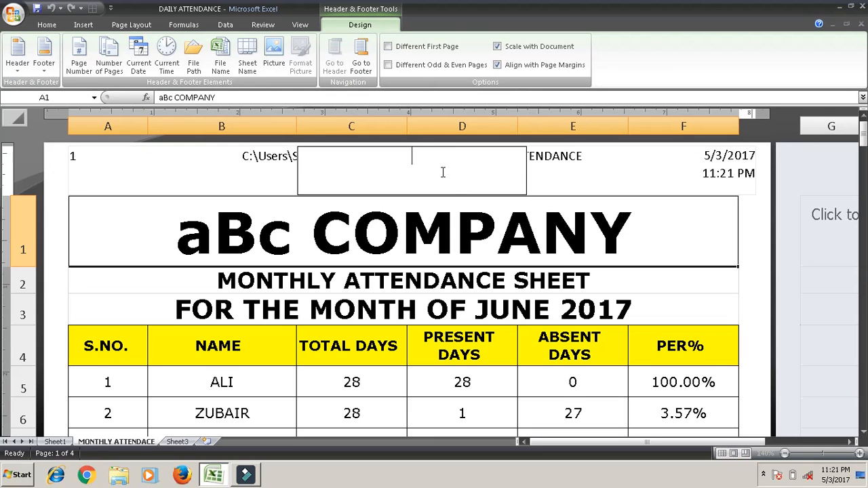
{"action": "left_click", "coordinate": [715, 157]}
{"action": "key", "text": "Delete"}
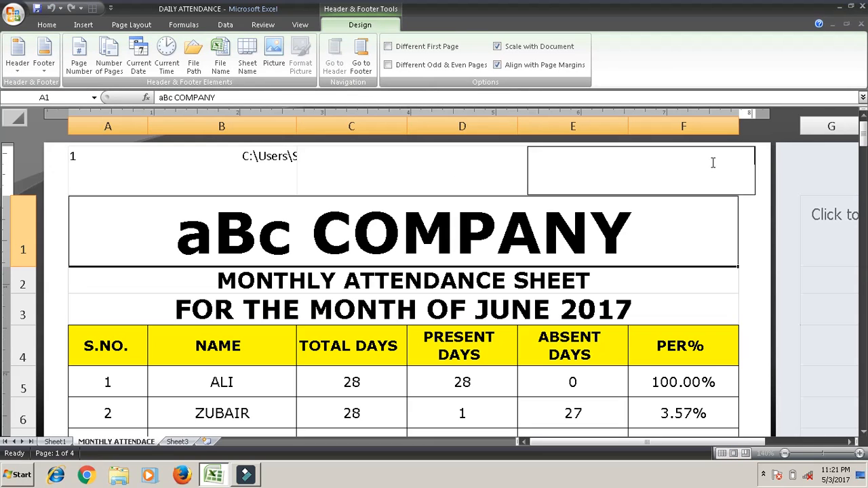
{"action": "left_click", "coordinate": [236, 161]}
{"action": "left_click", "coordinate": [237, 161]}
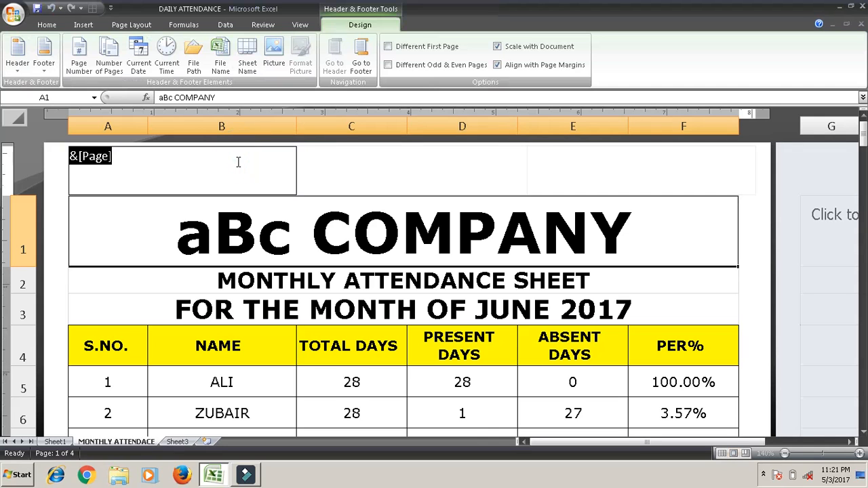
{"action": "key", "text": "Delete"}
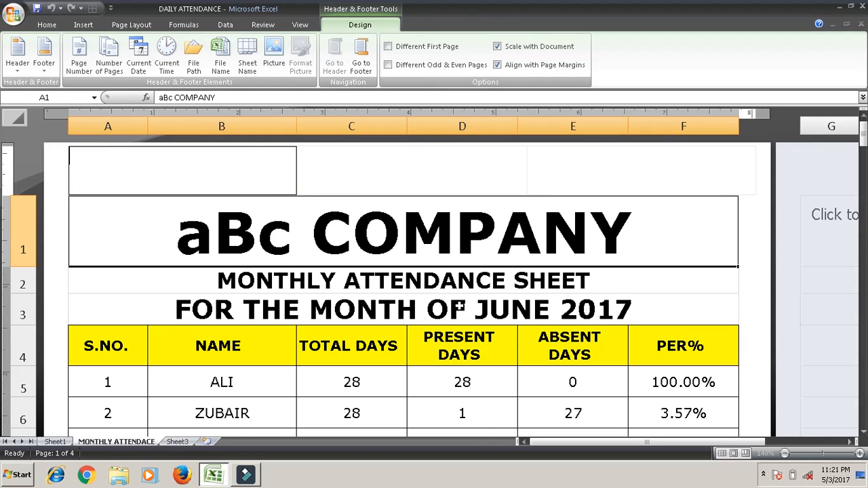
{"action": "left_click", "coordinate": [458, 306]}
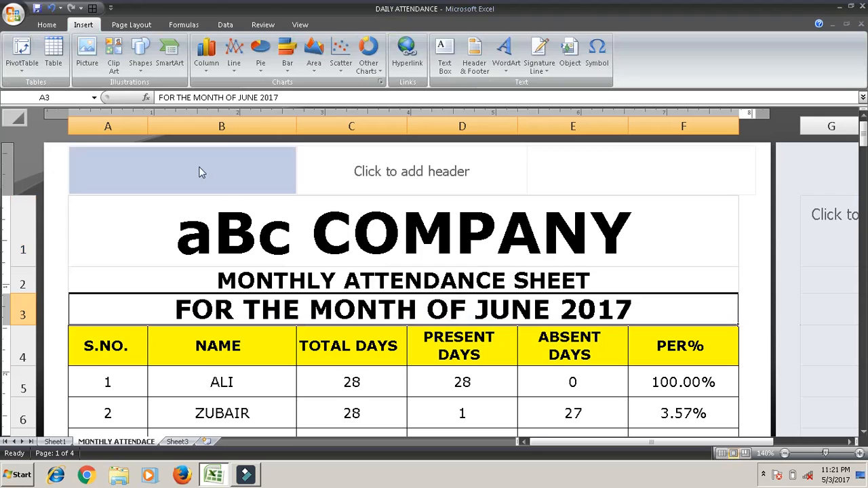
- Insert the workbook's file name in the left header section
{"action": "left_click", "coordinate": [198, 171]}
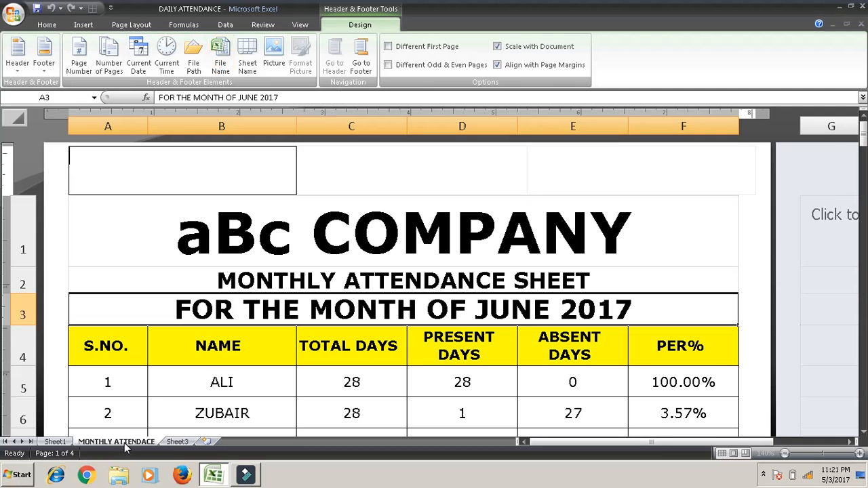
{"action": "left_click", "coordinate": [220, 59]}
{"action": "left_click", "coordinate": [182, 221]}
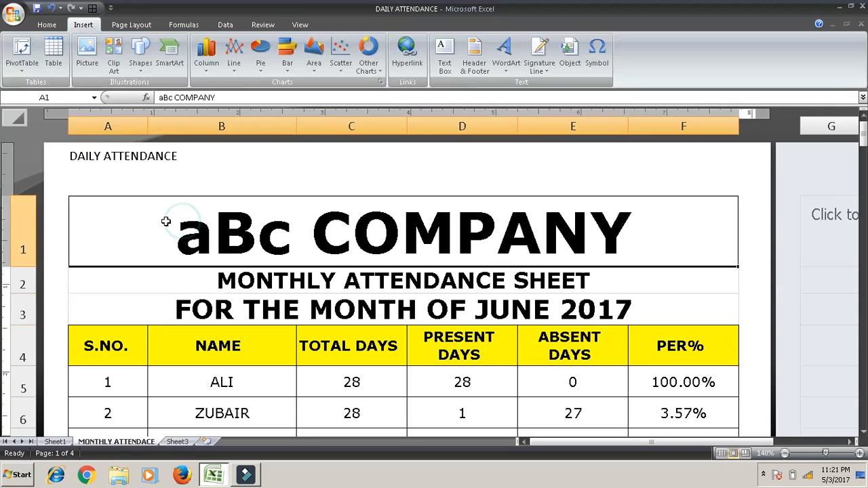
{"action": "left_click", "coordinate": [142, 179]}
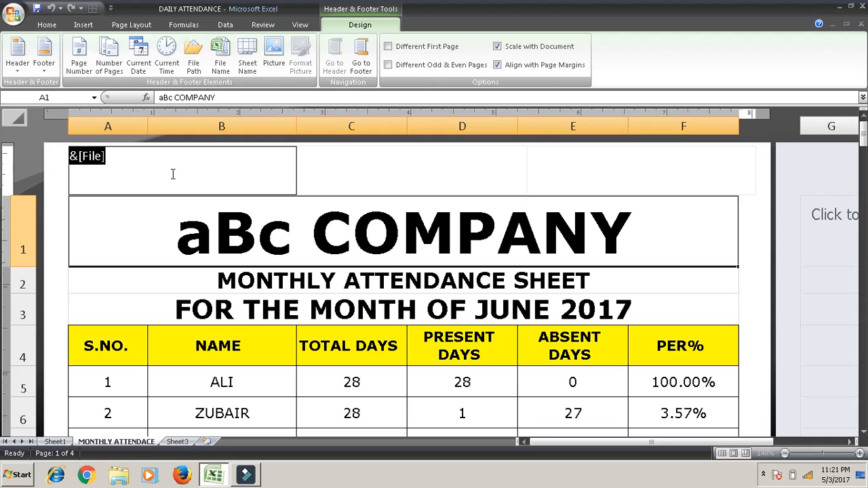
- Insert the sheet name in the center header section and check it beside the file name
{"action": "left_click", "coordinate": [392, 175]}
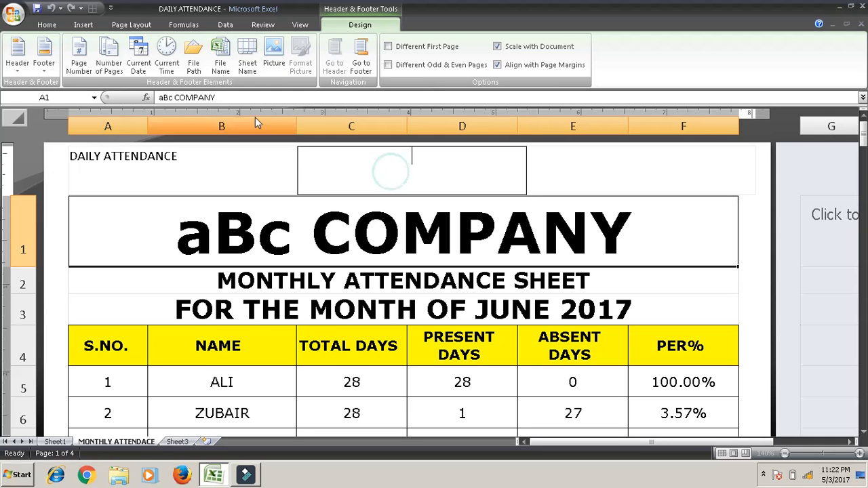
{"action": "left_click", "coordinate": [247, 58]}
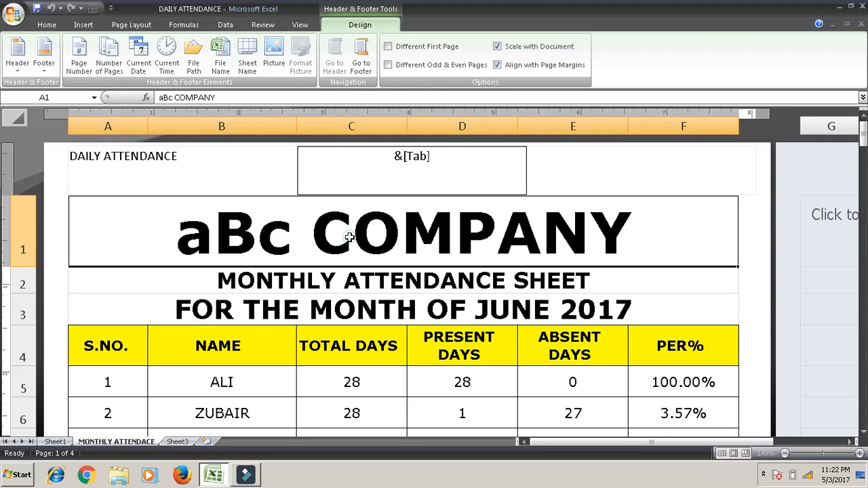
{"action": "left_click", "coordinate": [349, 233]}
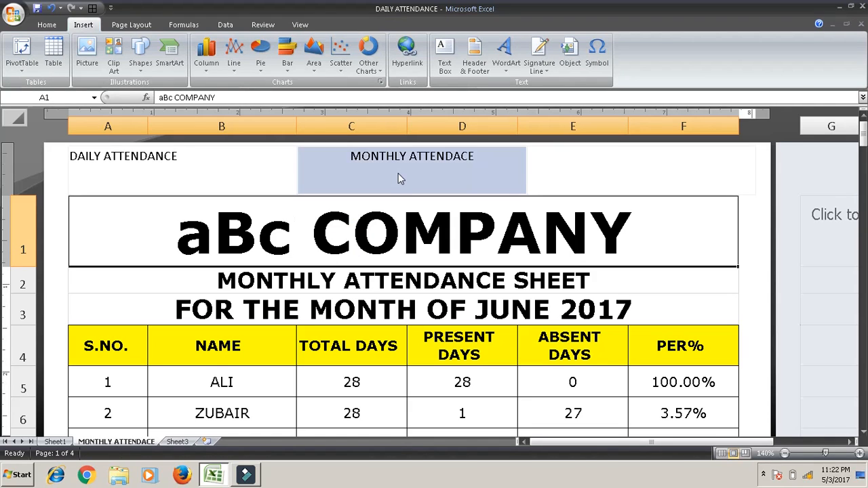
{"action": "left_click", "coordinate": [209, 166]}
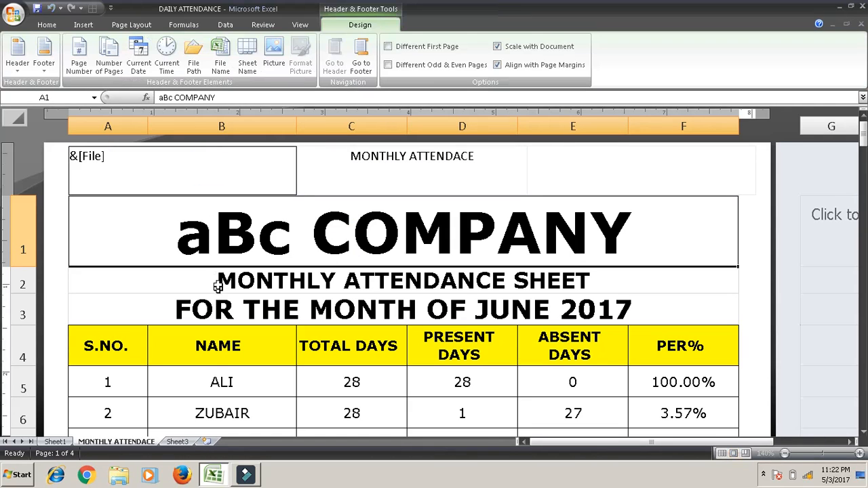
{"action": "left_click", "coordinate": [218, 282]}
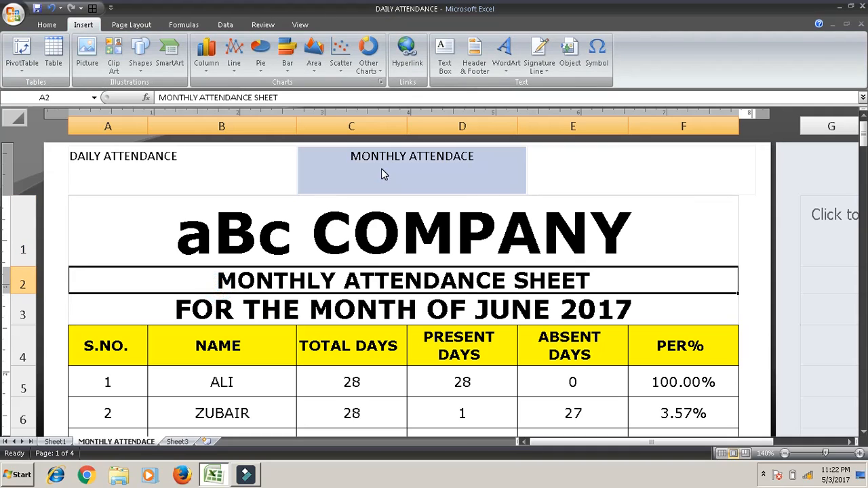
- Start inserting a picture in the right header section and browse to the Pictures library
{"action": "left_click", "coordinate": [541, 171]}
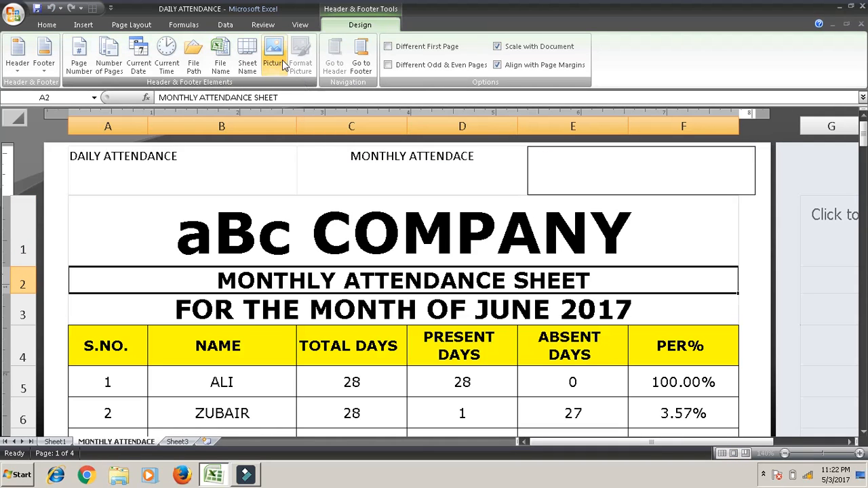
{"action": "left_click", "coordinate": [278, 60]}
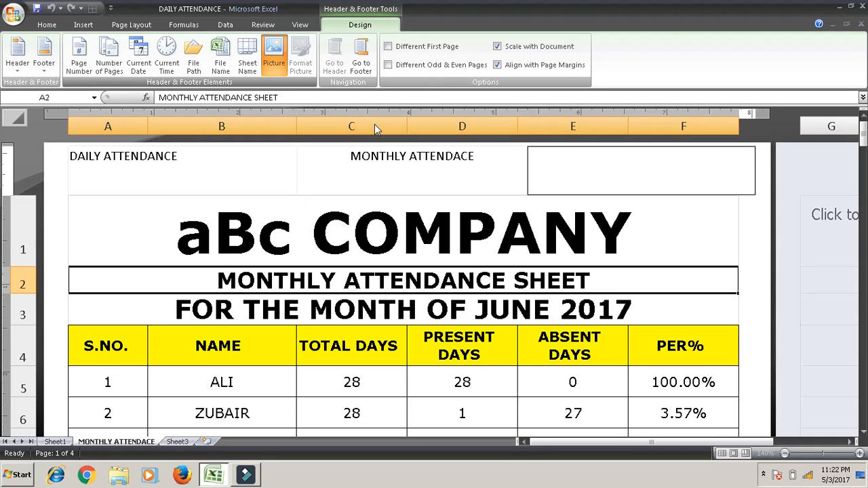
{"action": "left_click", "coordinate": [275, 61]}
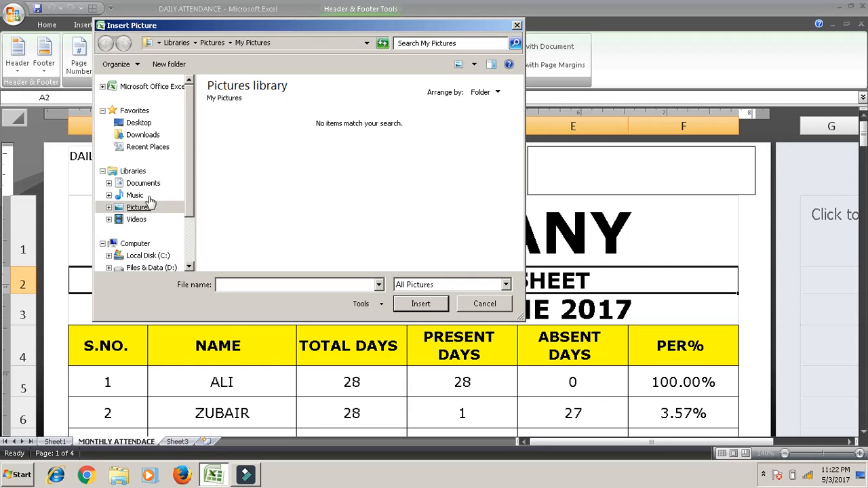
{"action": "left_click", "coordinate": [180, 209]}
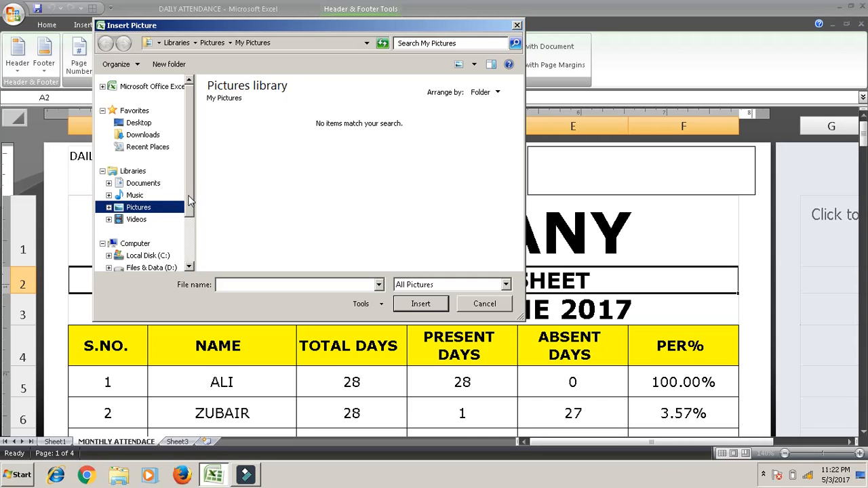
{"action": "left_click", "coordinate": [109, 207]}
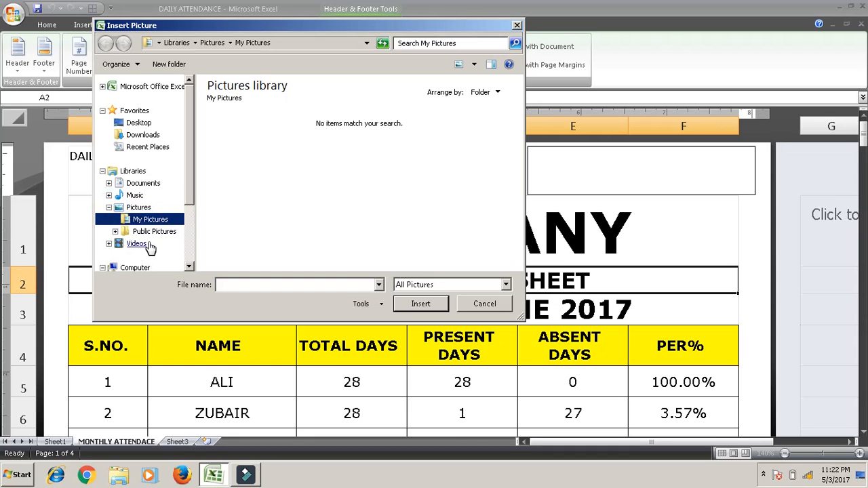
{"action": "left_click", "coordinate": [147, 222]}
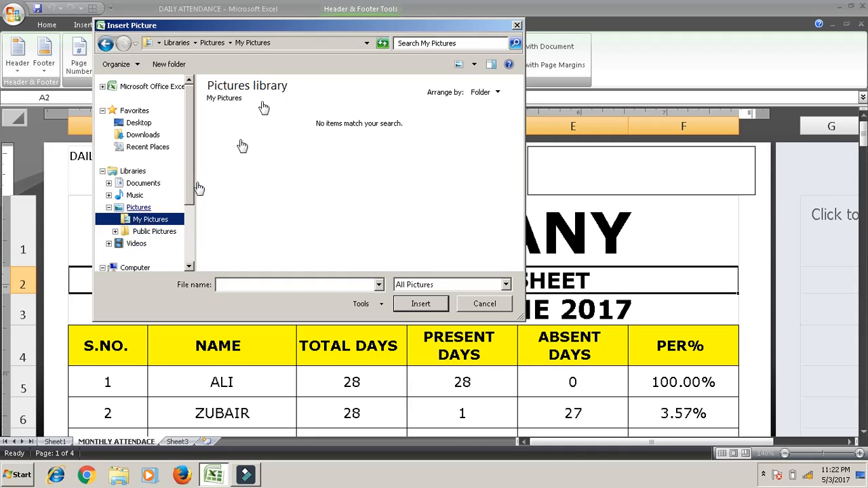
{"action": "left_click", "coordinate": [118, 208]}
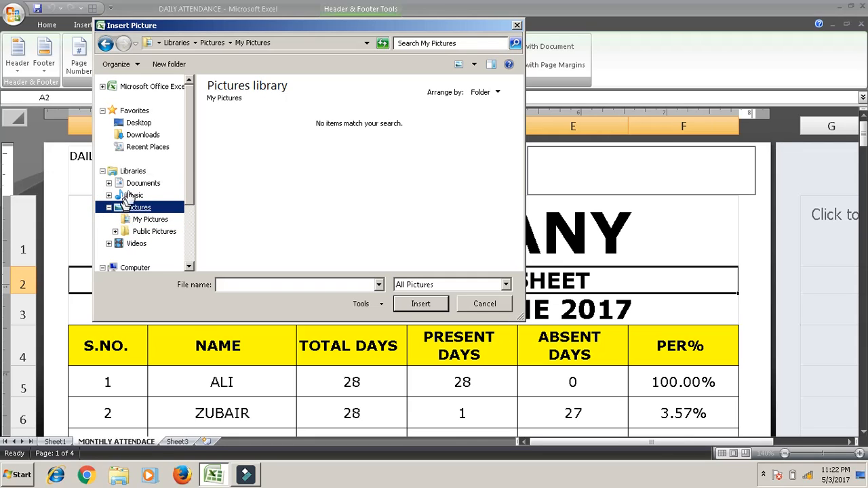
{"action": "left_click", "coordinate": [135, 187]}
{"action": "left_click", "coordinate": [137, 212]}
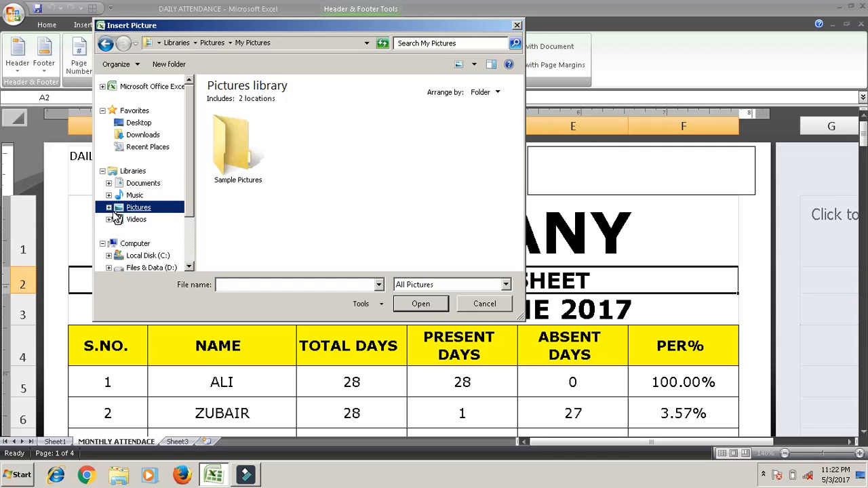
- Insert the Chrysanthemum image from the Sample Pictures folder into the right header section
{"action": "left_click", "coordinate": [250, 140]}
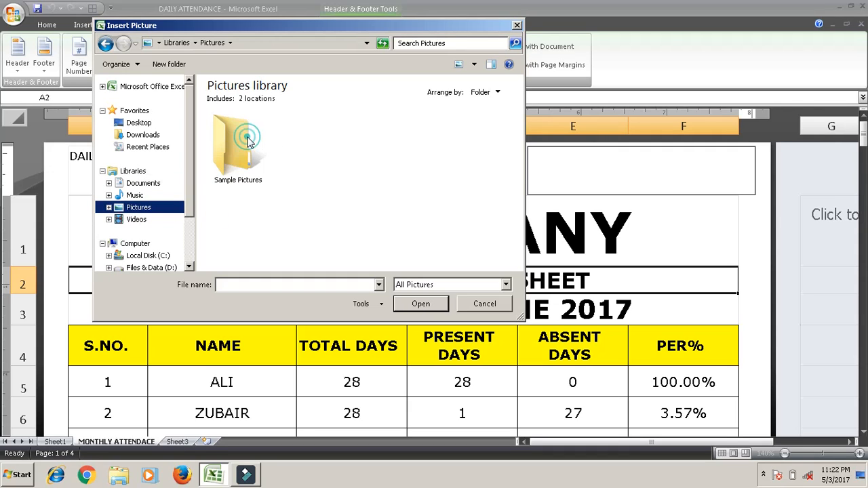
{"action": "double_click", "coordinate": [264, 155]}
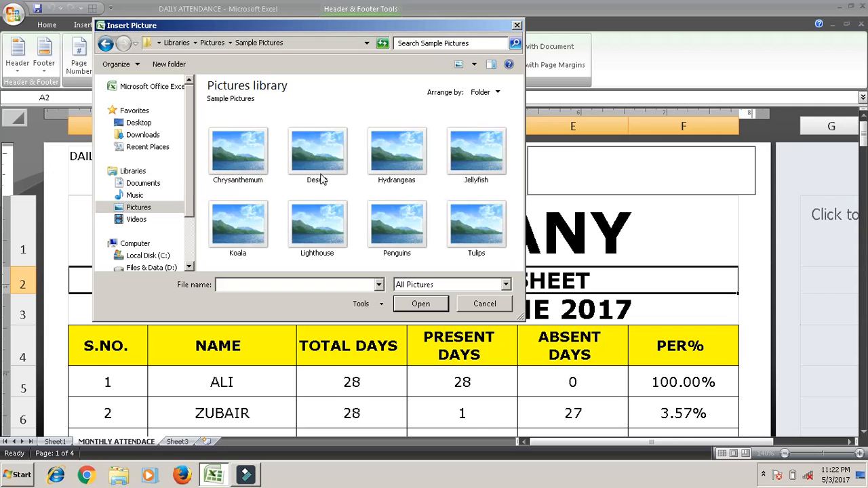
{"action": "left_click", "coordinate": [258, 157]}
{"action": "left_click", "coordinate": [421, 304]}
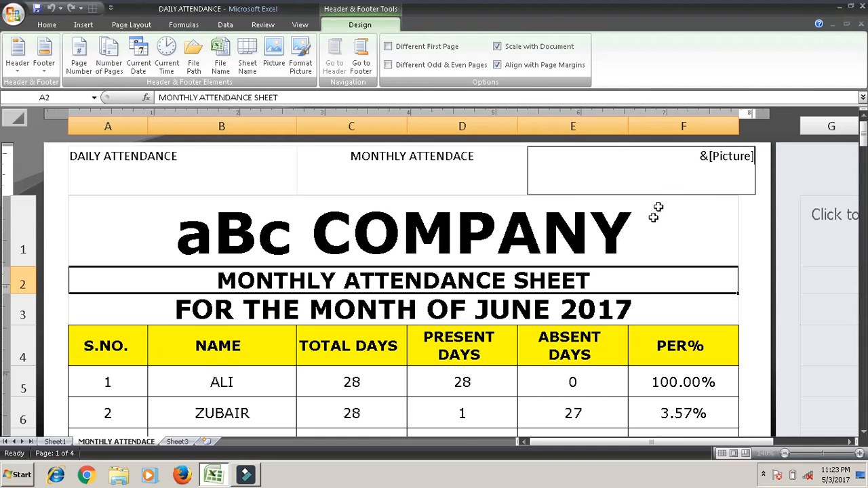
{"action": "left_click", "coordinate": [631, 304]}
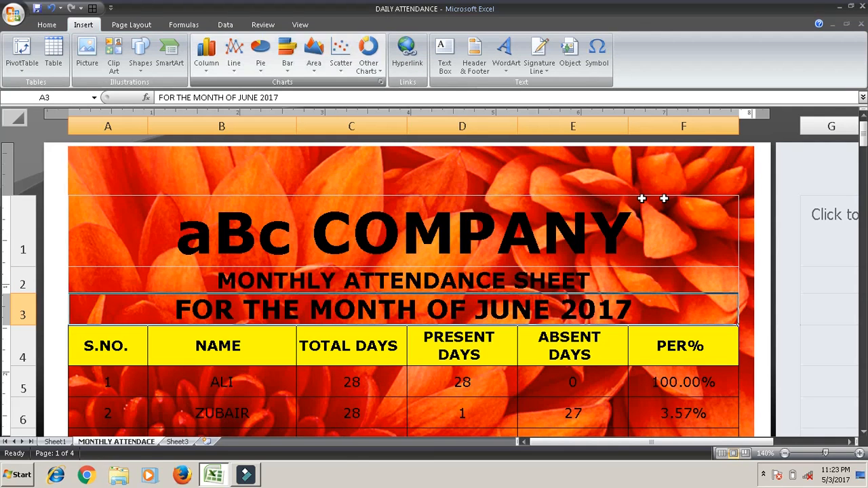
- Remove the picture from the right header section
{"action": "left_click", "coordinate": [619, 176]}
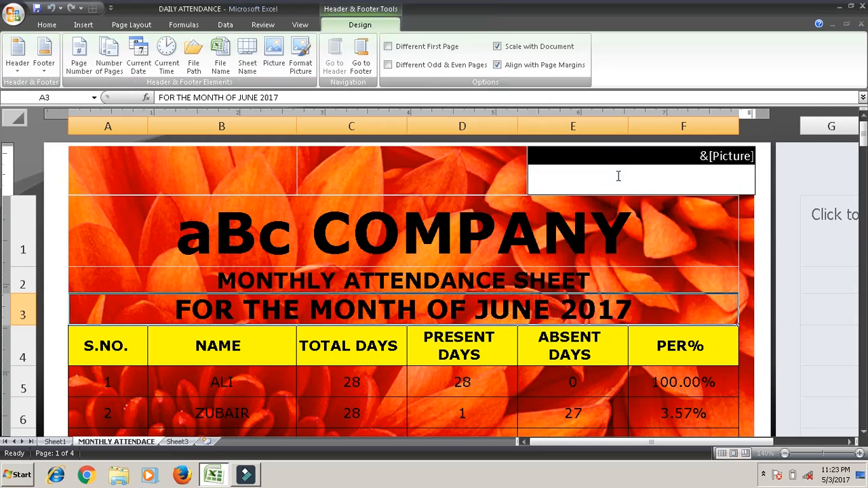
{"action": "key", "text": "Delete"}
{"action": "left_click", "coordinate": [612, 287]}
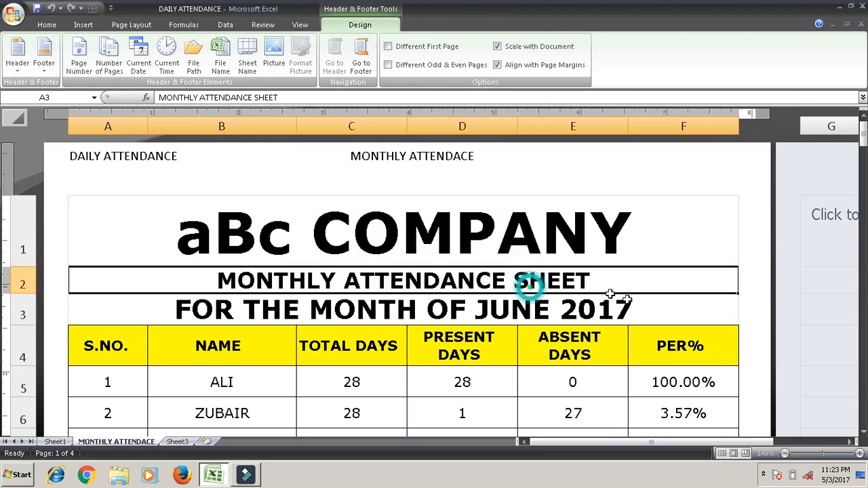
- Switch to the footer, apply the preset "Page 1 of ?" and check it at the bottom of page 1 in the print preview
{"action": "left_click", "coordinate": [636, 177]}
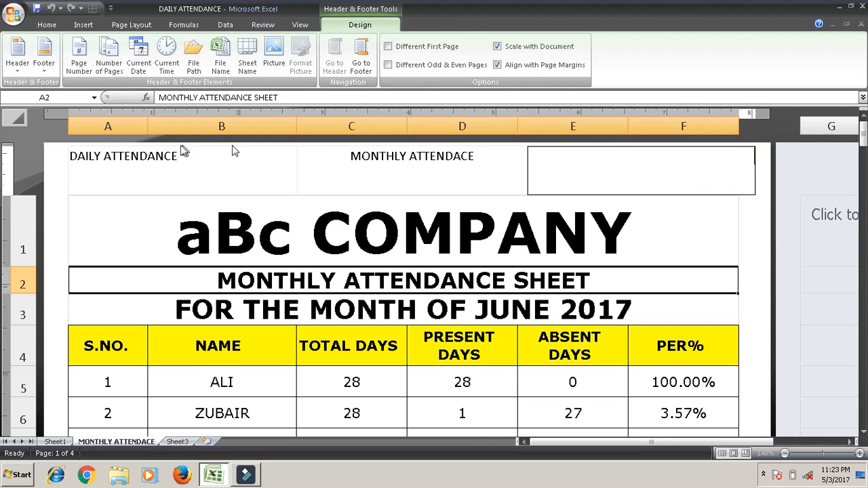
{"action": "left_click", "coordinate": [366, 72]}
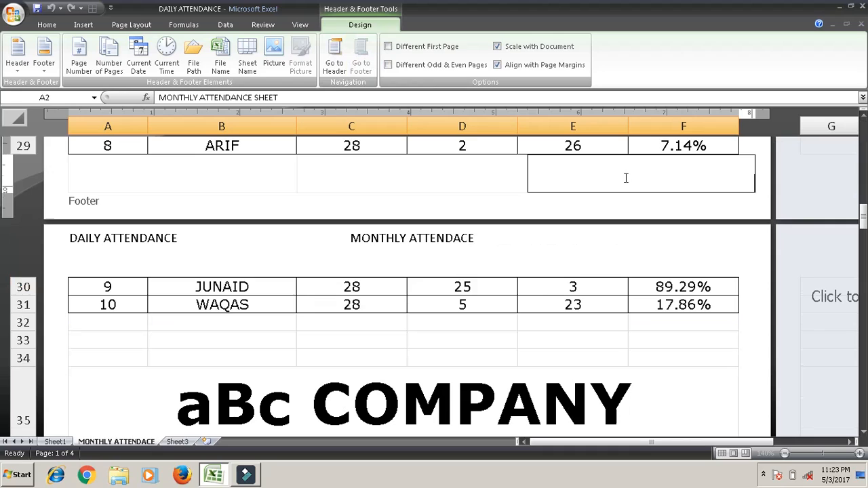
{"action": "left_click", "coordinate": [446, 172]}
{"action": "left_click", "coordinate": [185, 167]}
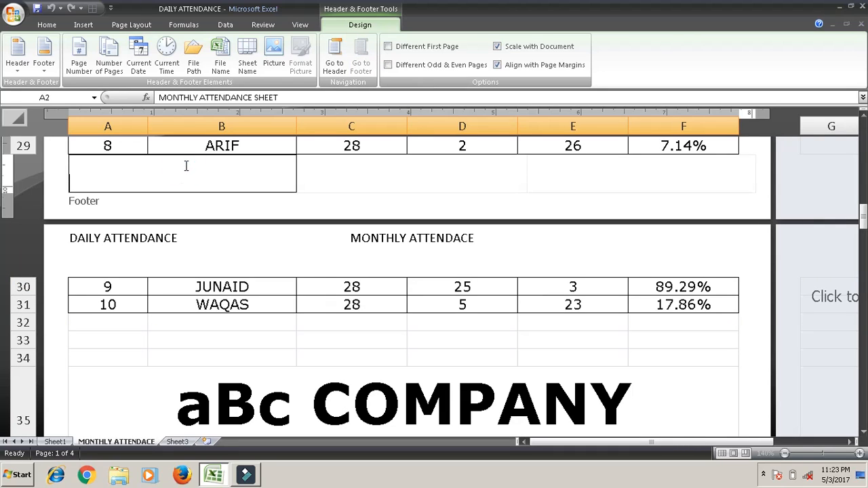
{"action": "left_click", "coordinate": [375, 171]}
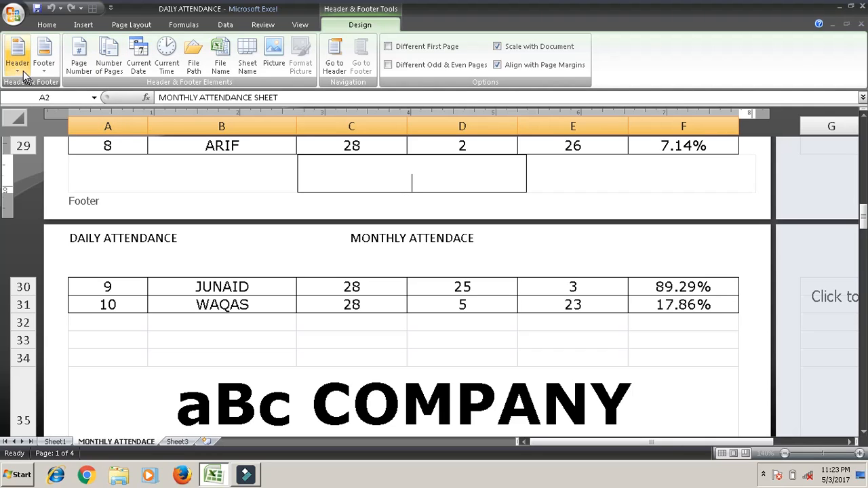
{"action": "left_click", "coordinate": [51, 73]}
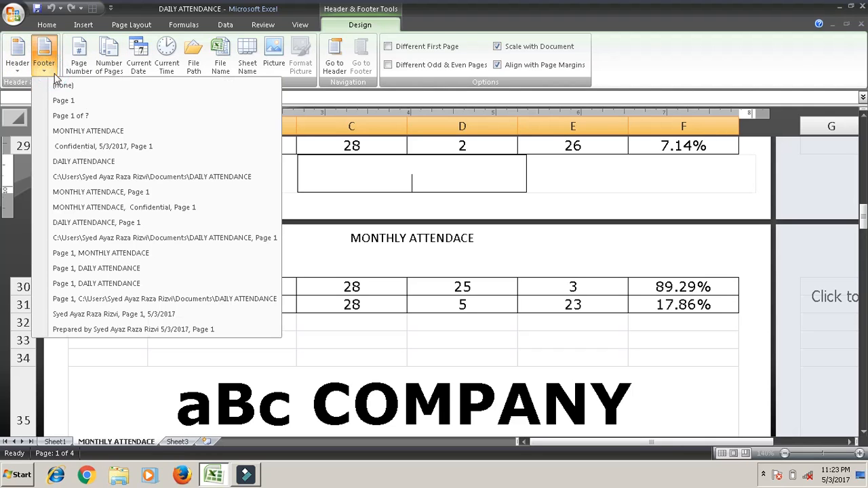
{"action": "left_click", "coordinate": [142, 117]}
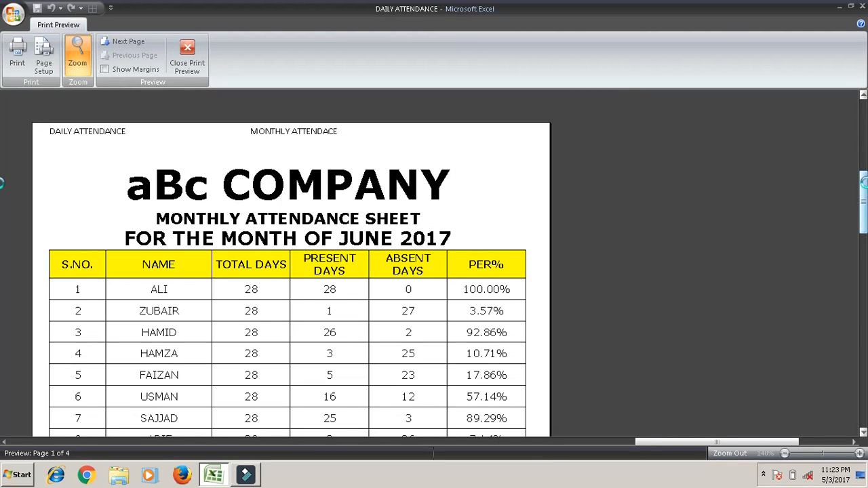
{"action": "left_click_drag", "start_coordinate": [862, 182], "coordinate": [864, 380]}
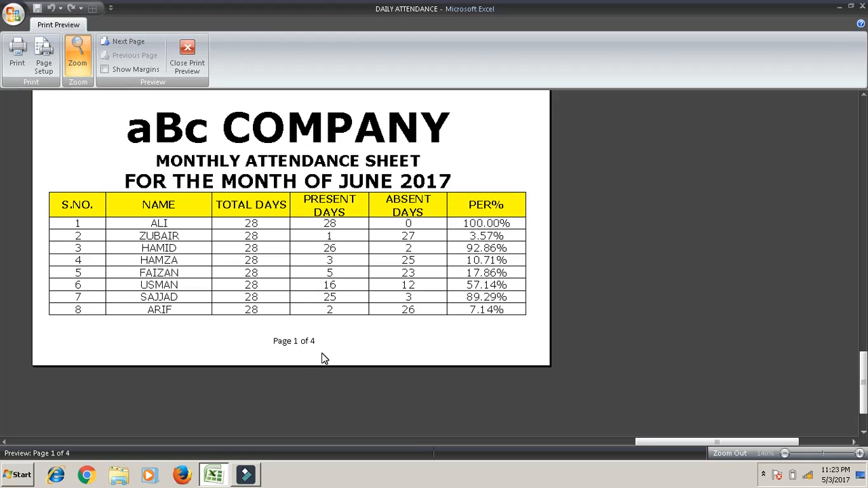
- Check the page-number footer on pages 2 and 3 in the print preview, and return to the worksheet
{"action": "left_click", "coordinate": [123, 42]}
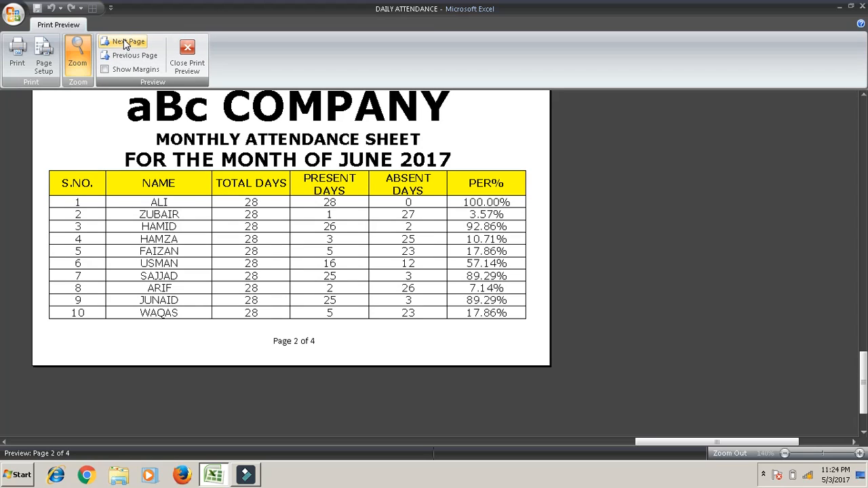
{"action": "left_click", "coordinate": [123, 41]}
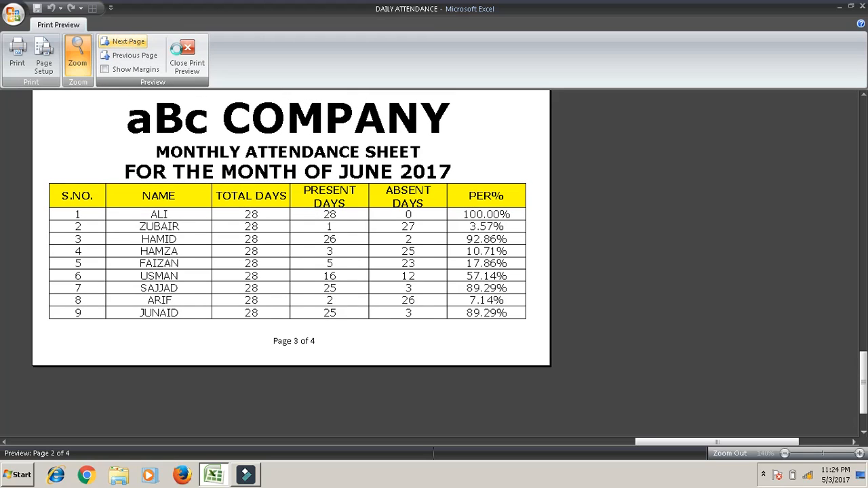
{"action": "left_click", "coordinate": [187, 56]}
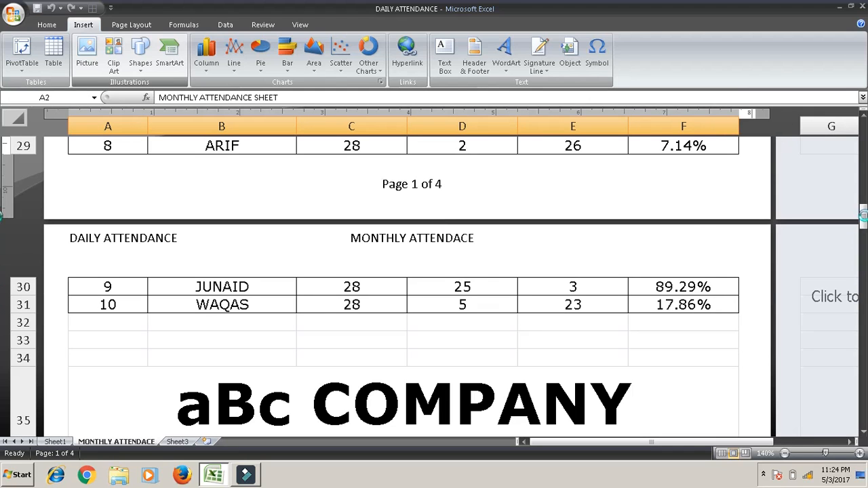
- Clear the sheet name from the center header section and apply the preset header "Page 1 of ?"
{"action": "left_click_drag", "start_coordinate": [863, 216], "coordinate": [862, 134]}
{"action": "left_click", "coordinate": [391, 184]}
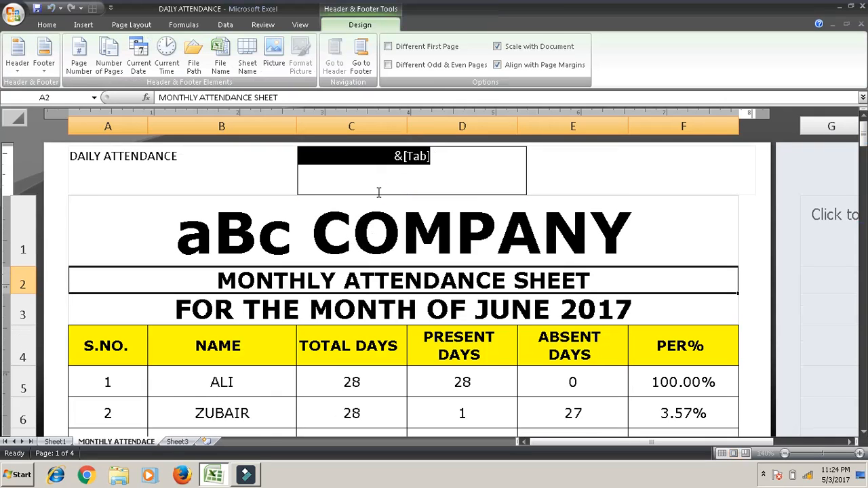
{"action": "key", "text": "Delete"}
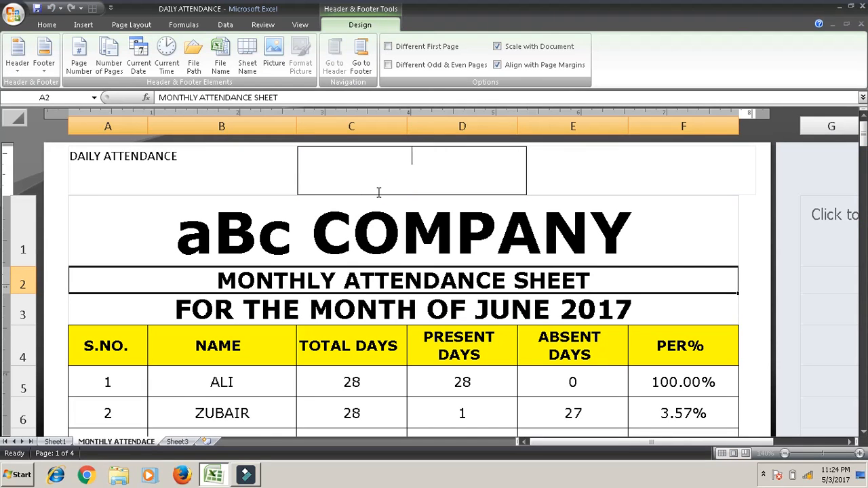
{"action": "left_click", "coordinate": [18, 65]}
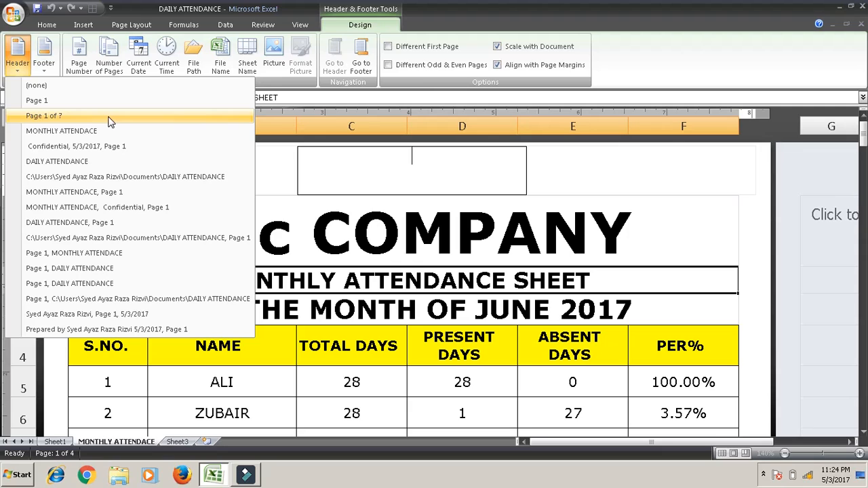
{"action": "left_click", "coordinate": [84, 116]}
{"action": "left_click", "coordinate": [467, 202]}
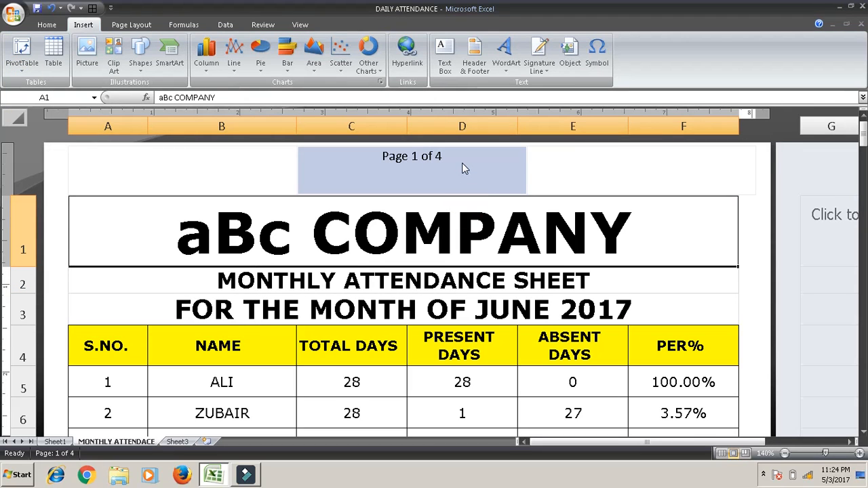
{"action": "left_click", "coordinate": [625, 272]}
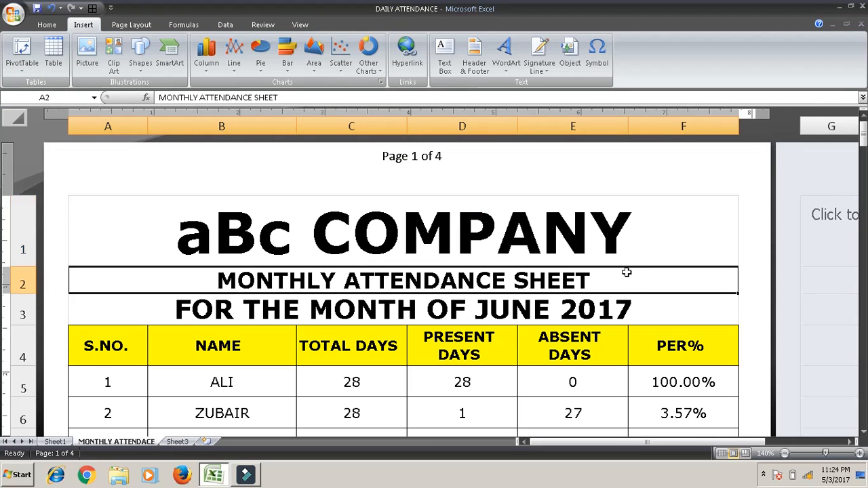